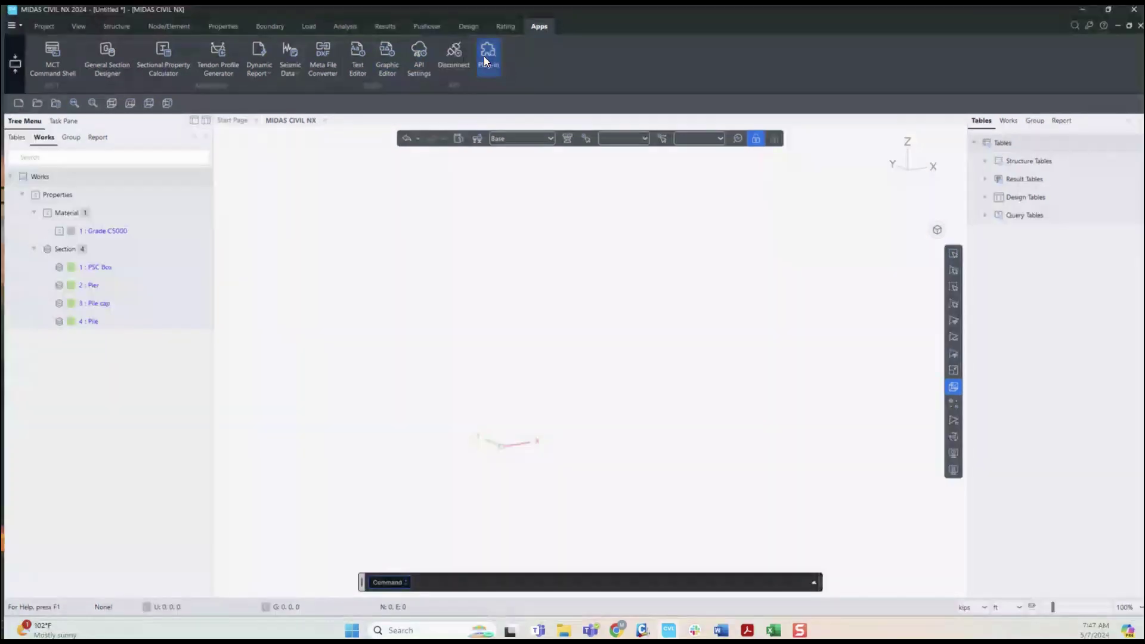
# Find Alignment Generator in the plug-in Marketplace and open its version 1.0.0 details page
pyautogui.click(487, 55)
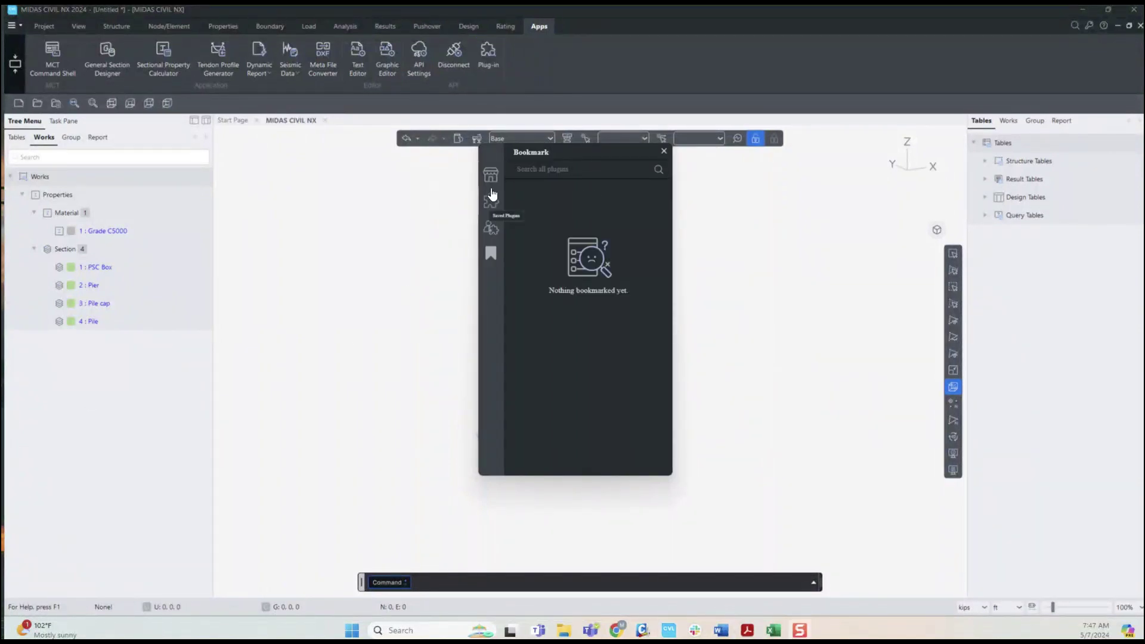
pyautogui.click(491, 177)
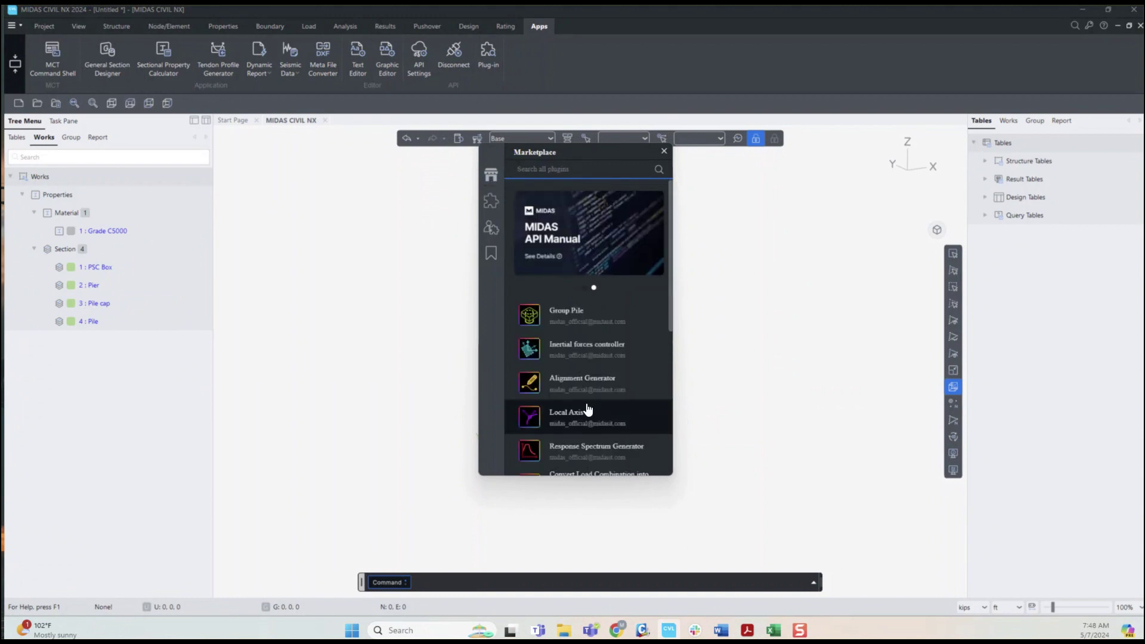
pyautogui.scroll(-1, 575, 391)
pyautogui.scroll(-1, 575, 391)
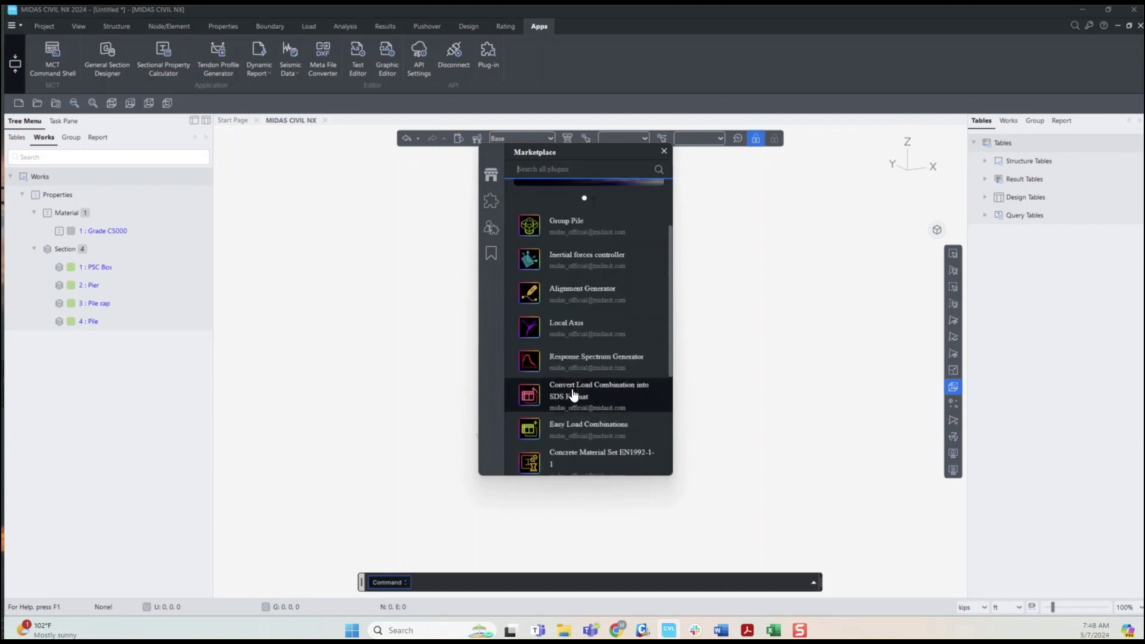
pyautogui.click(568, 300)
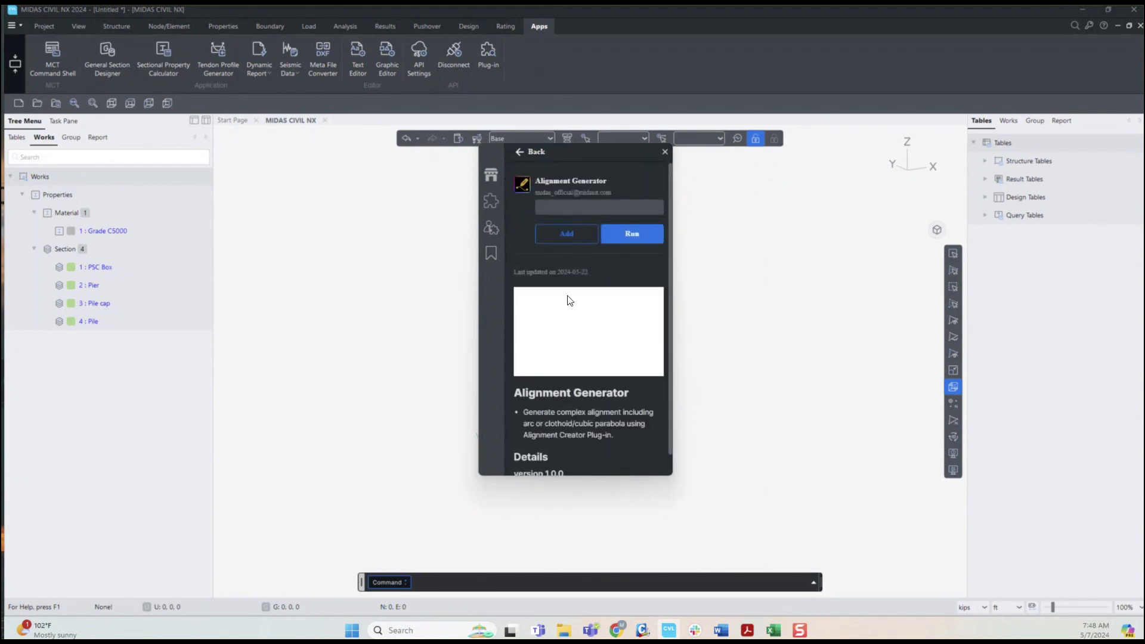
pyautogui.click(630, 236)
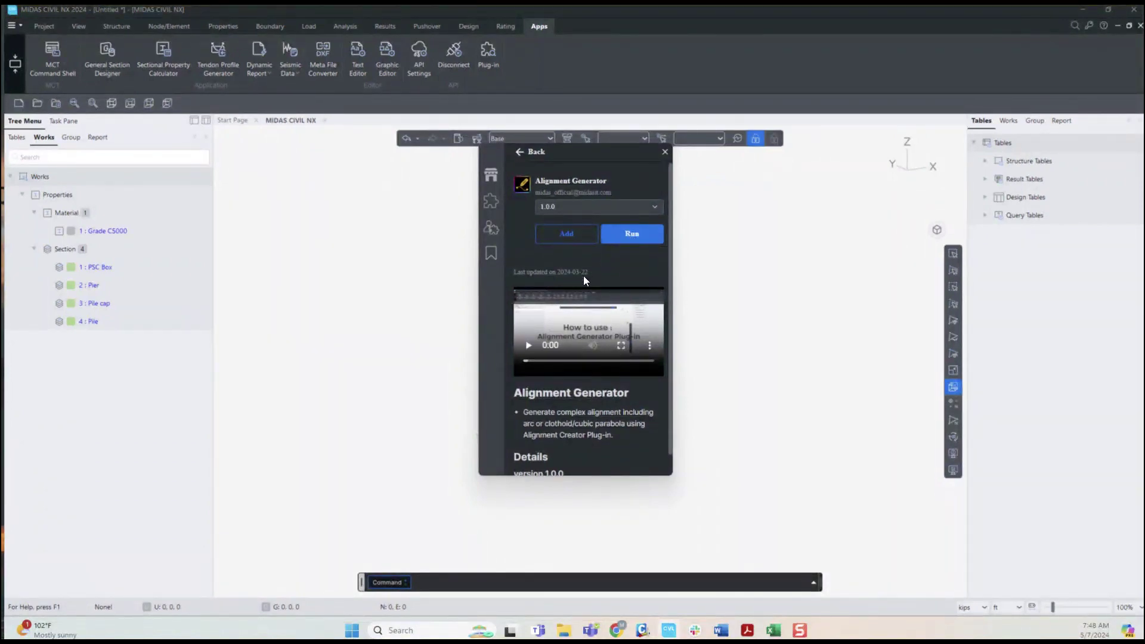
pyautogui.scroll(-1, 599, 310)
pyautogui.scroll(-2, 592, 370)
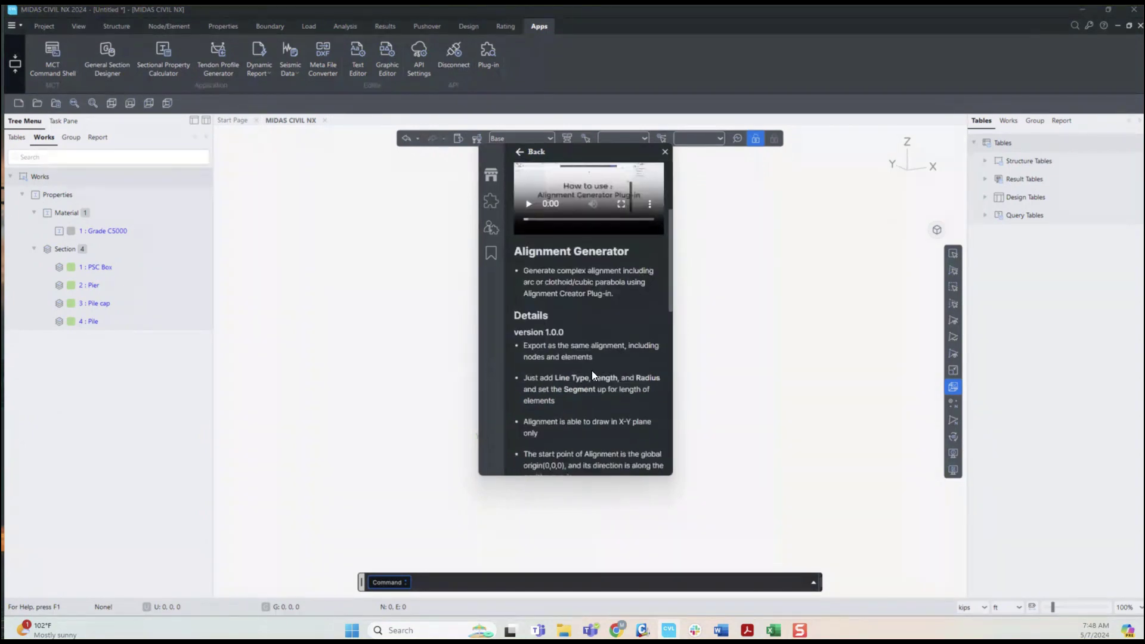
pyautogui.scroll(3, 571, 213)
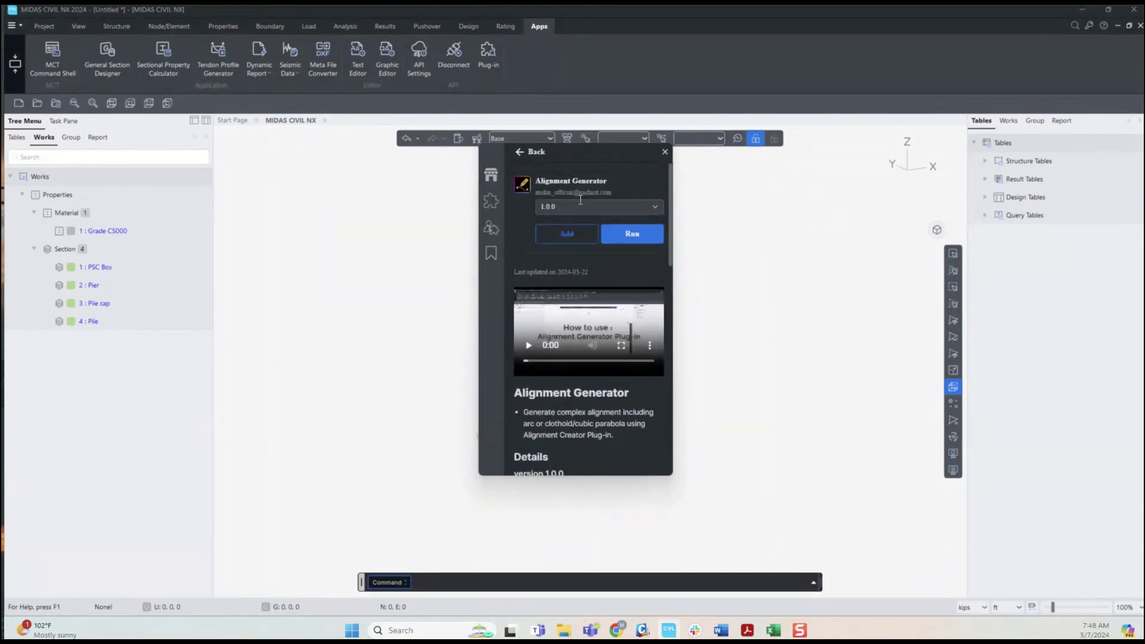
pyautogui.scroll(-1, 598, 275)
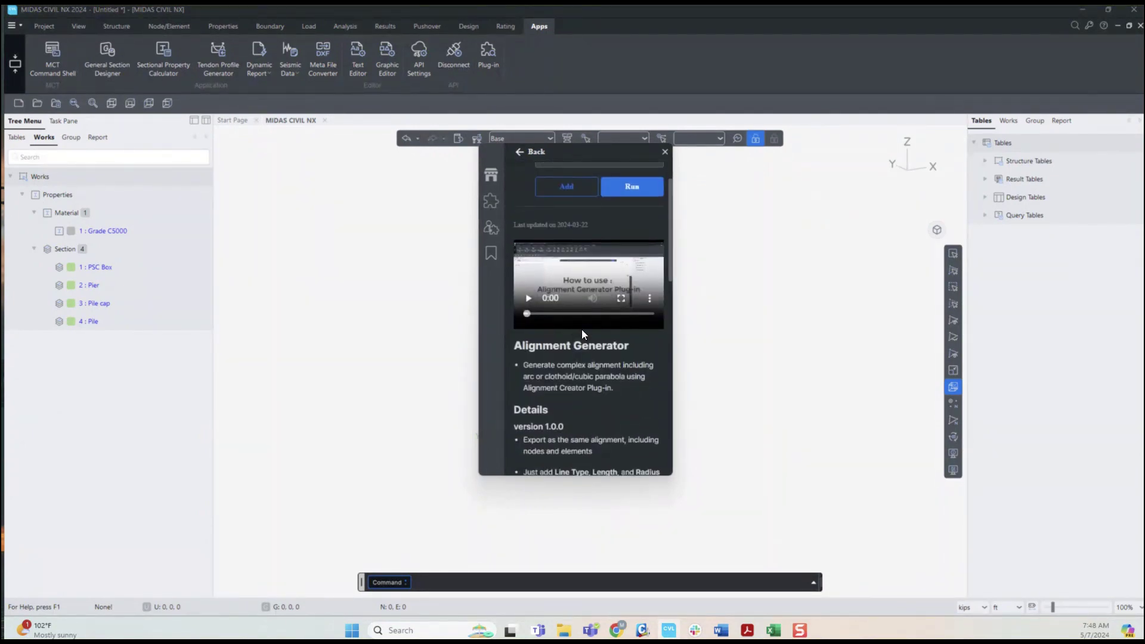
pyautogui.scroll(-2, 581, 331)
pyautogui.scroll(3, 588, 414)
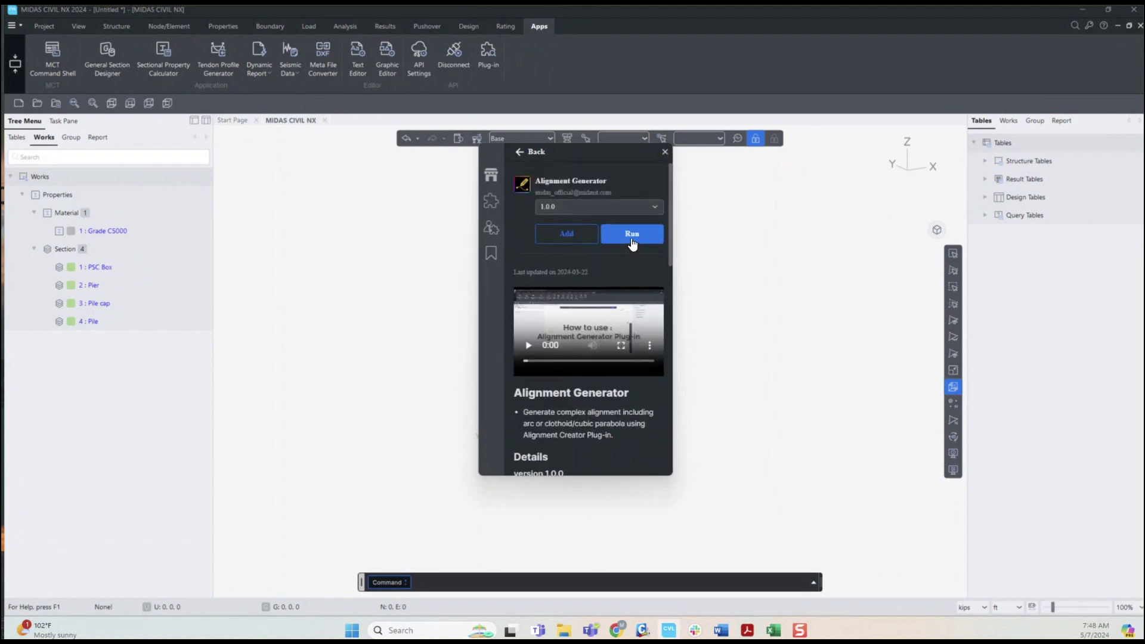
# Launch the Alignment Generator and add two more alignment pieces for three in total
pyautogui.click(630, 237)
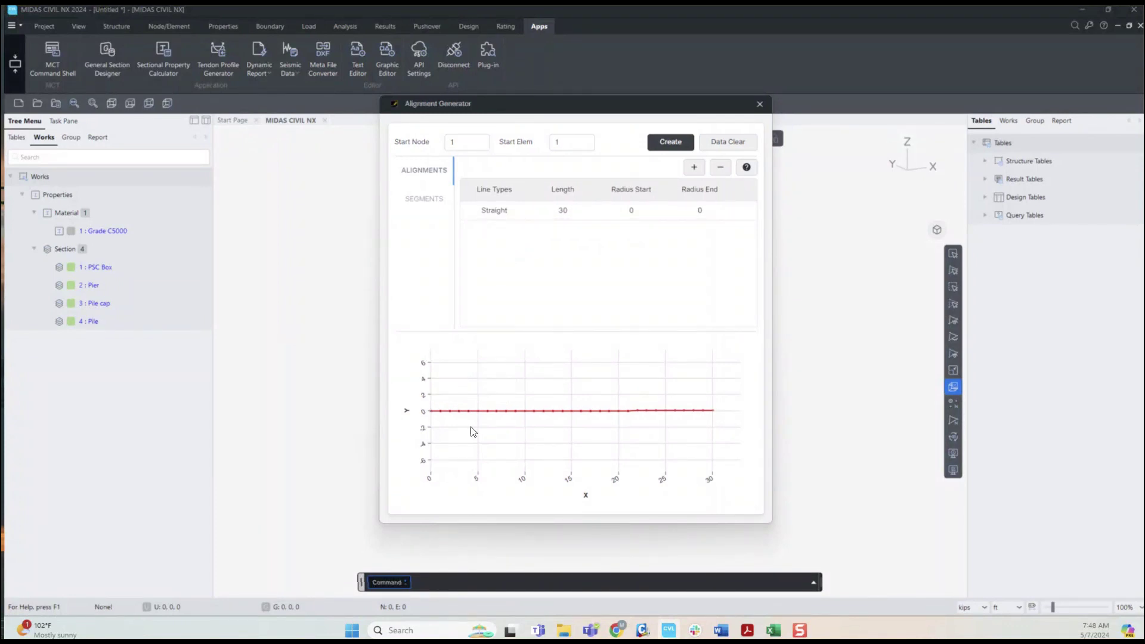
pyautogui.moveTo(650, 407)
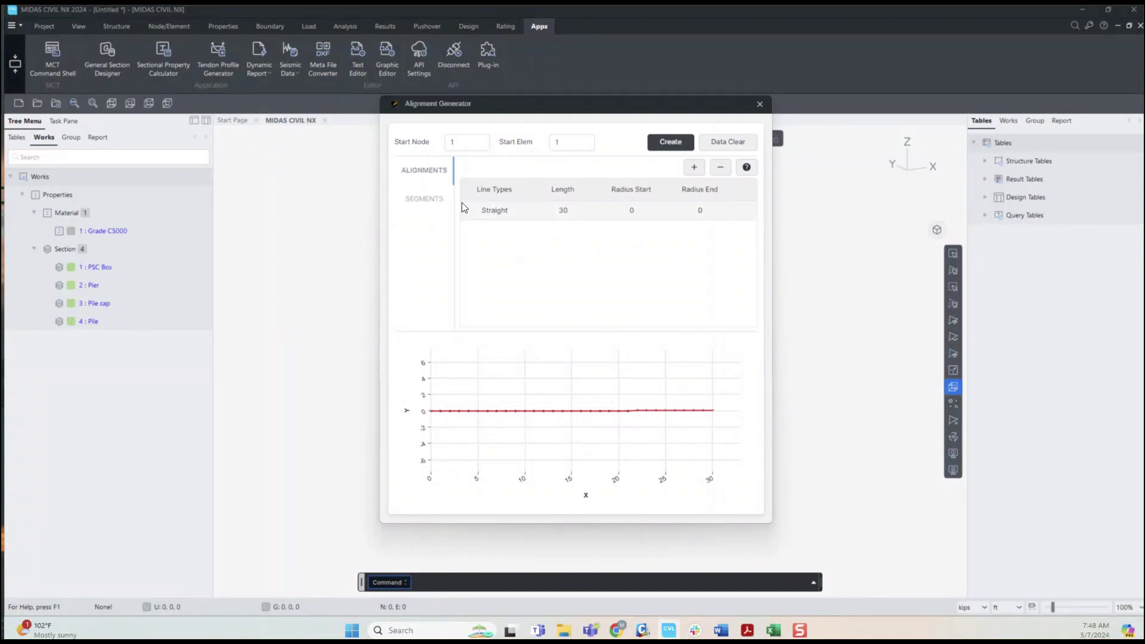
pyautogui.click(695, 169)
pyautogui.click(696, 168)
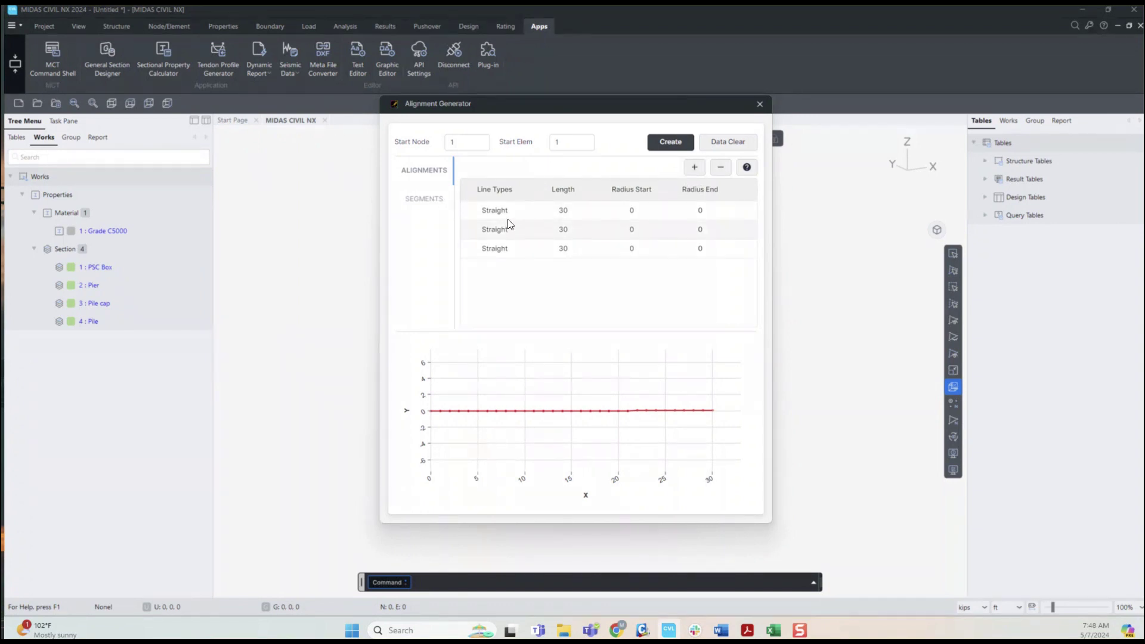
# Add Seg2 and Seg3 rows on the Segments tab and set their Nb values to 60, 30 and 60
pyautogui.click(419, 197)
pyautogui.click(695, 167)
pyautogui.click(695, 168)
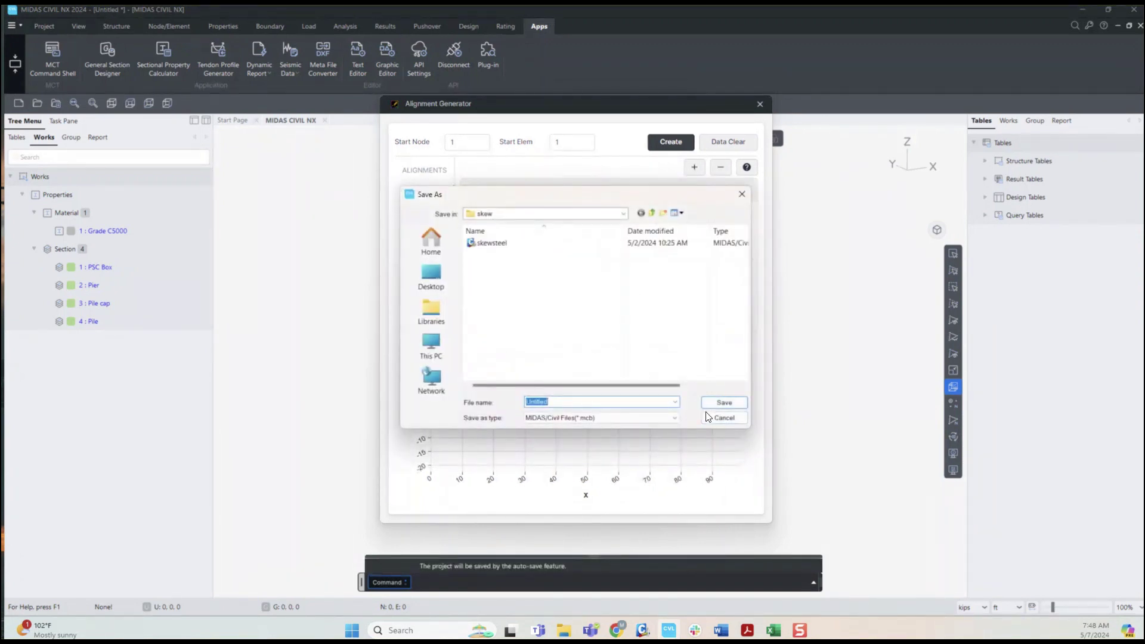
pyautogui.click(717, 416)
pyautogui.doubleClick(541, 210)
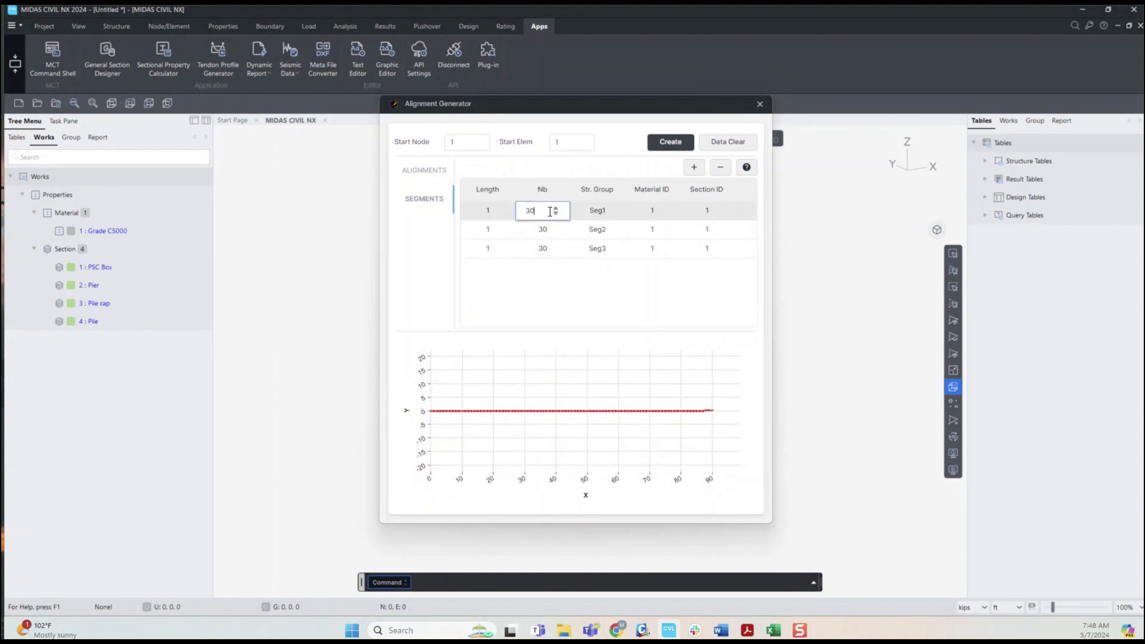
pyautogui.write('60')
pyautogui.doubleClick(518, 245)
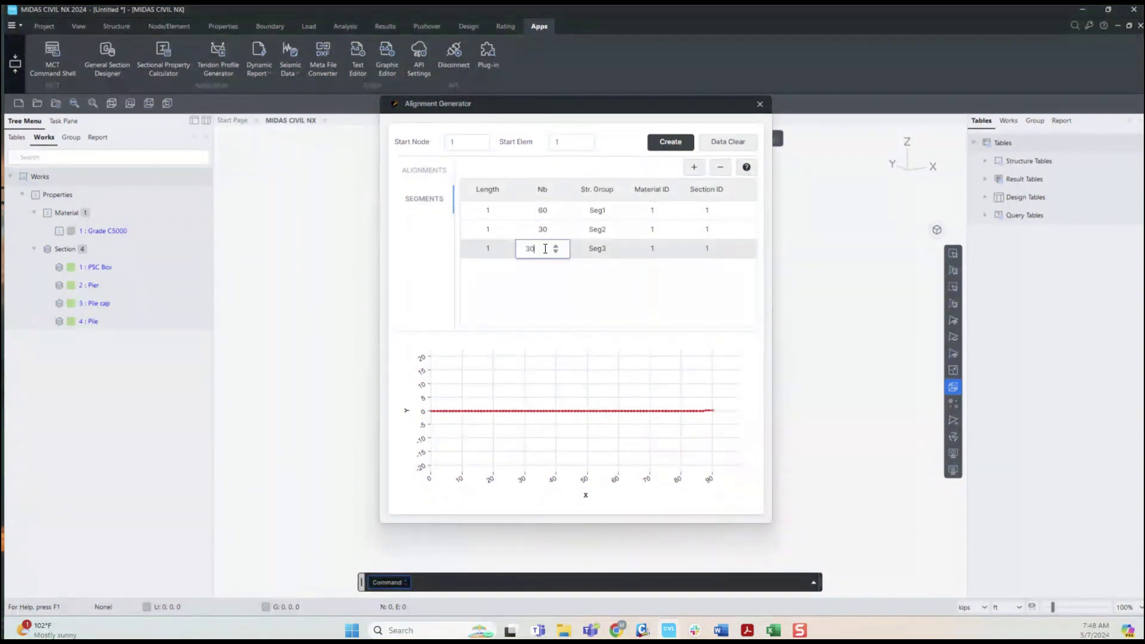
pyautogui.write('60')
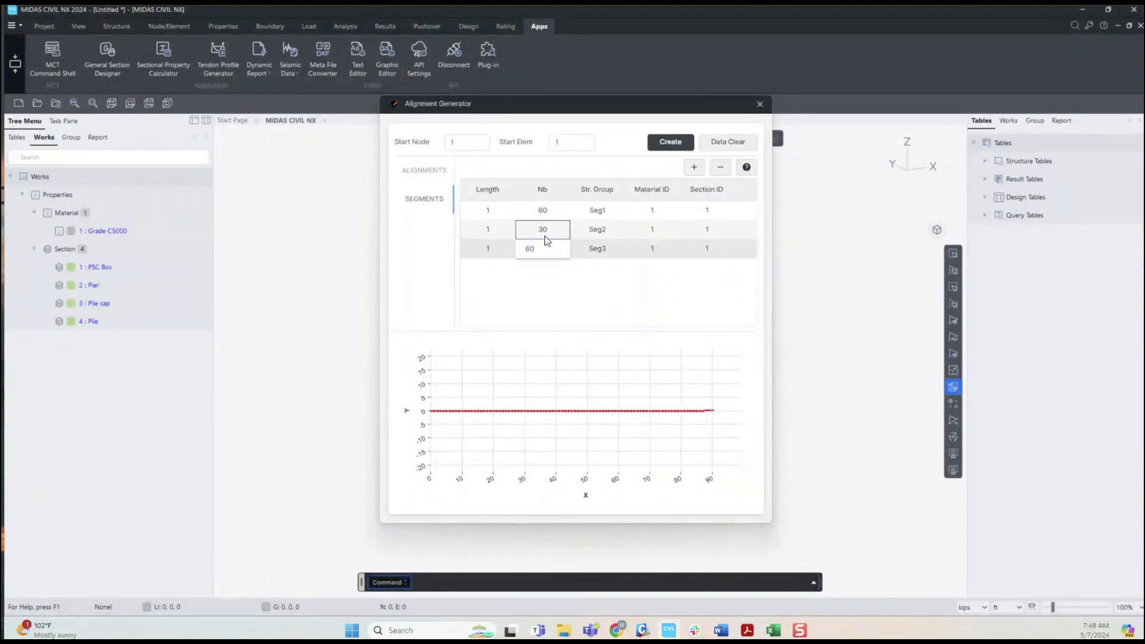
pyautogui.click(542, 230)
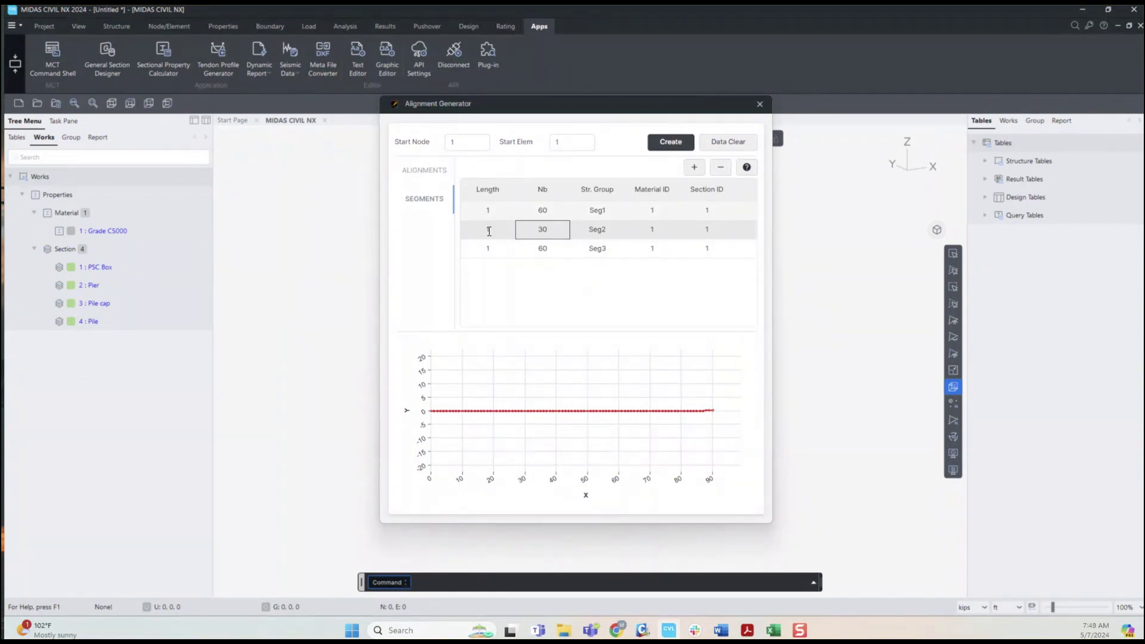
# Set the alignment piece lengths to 60, 30 and 60
pyautogui.click(438, 173)
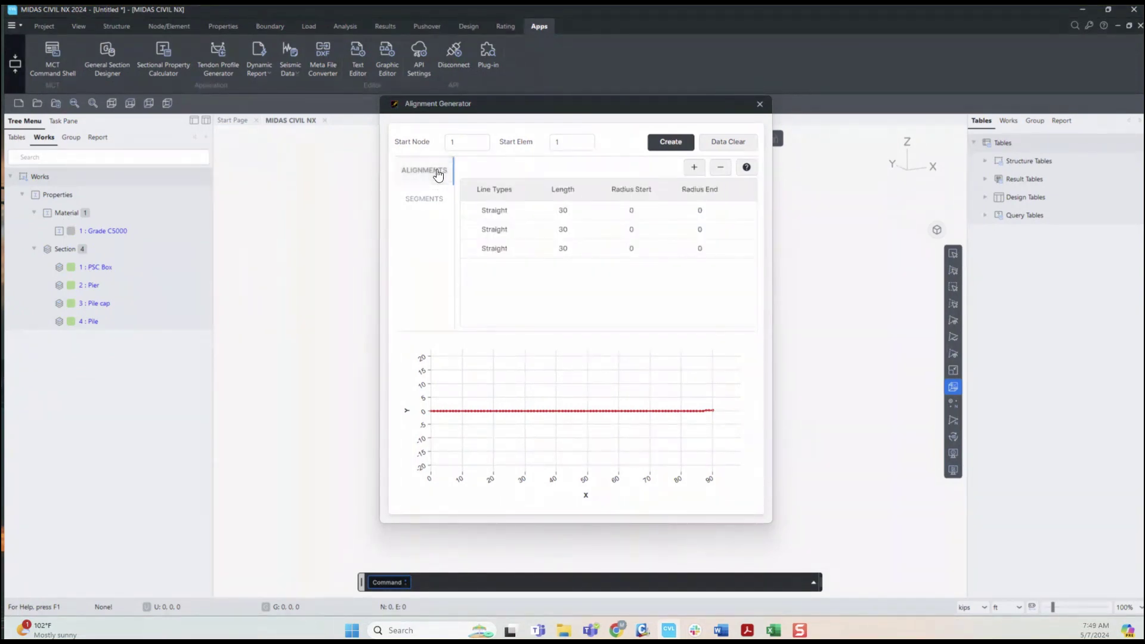
pyautogui.click(566, 230)
pyautogui.doubleClick(564, 211)
pyautogui.write('60')
pyautogui.click(555, 244)
pyautogui.moveTo(551, 248); pyautogui.dragTo(503, 248)
pyautogui.write('60')
pyautogui.click(566, 227)
# Make the middle piece a Clothoid with start radius -60 and end radius 60
pyautogui.click(496, 230)
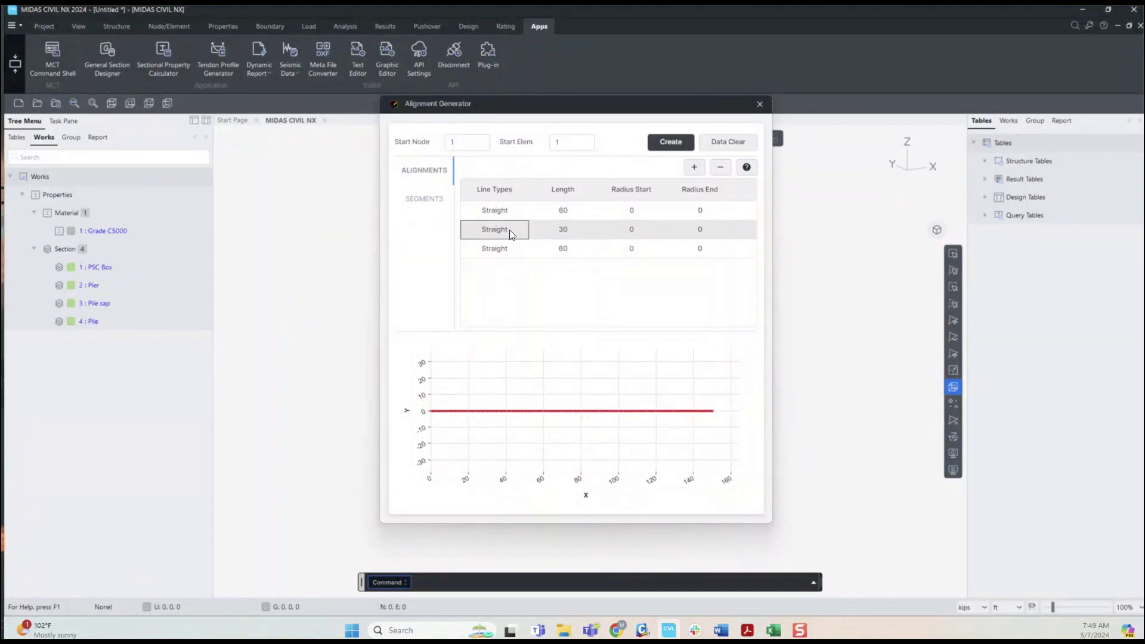
pyautogui.click(511, 233)
pyautogui.click(510, 230)
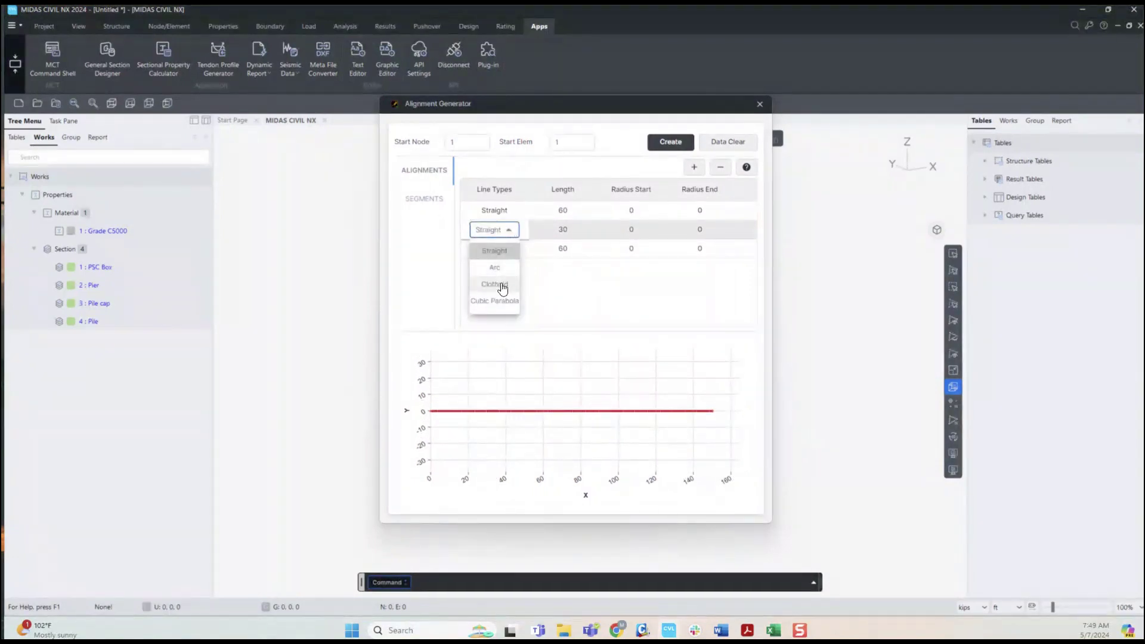
pyautogui.click(503, 286)
pyautogui.click(647, 228)
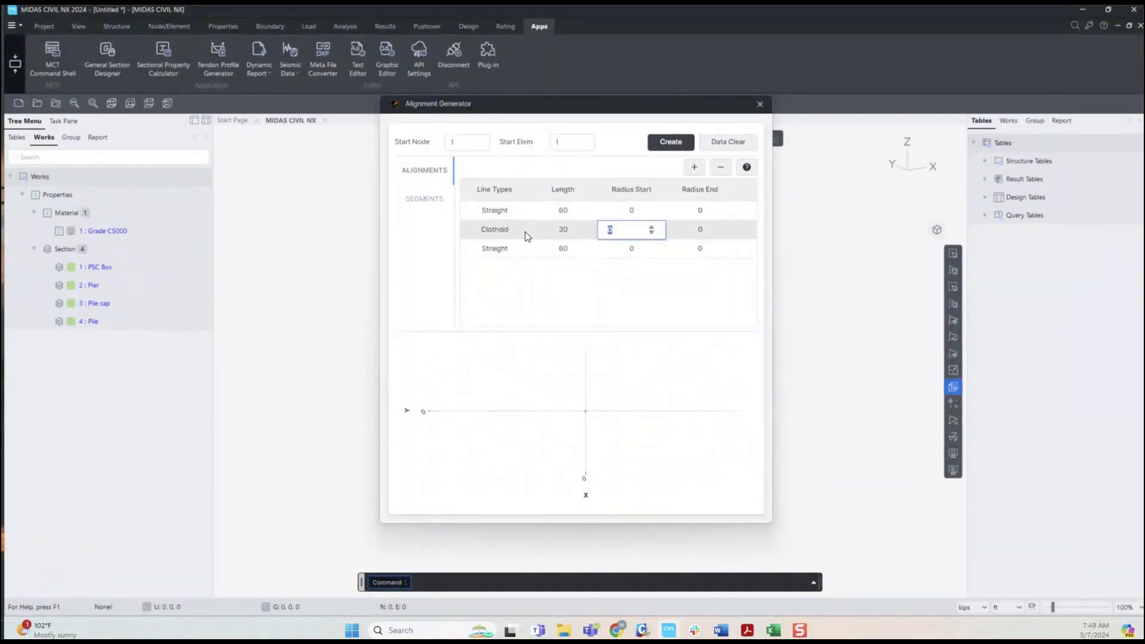
pyautogui.write('-60')
pyautogui.click(691, 231)
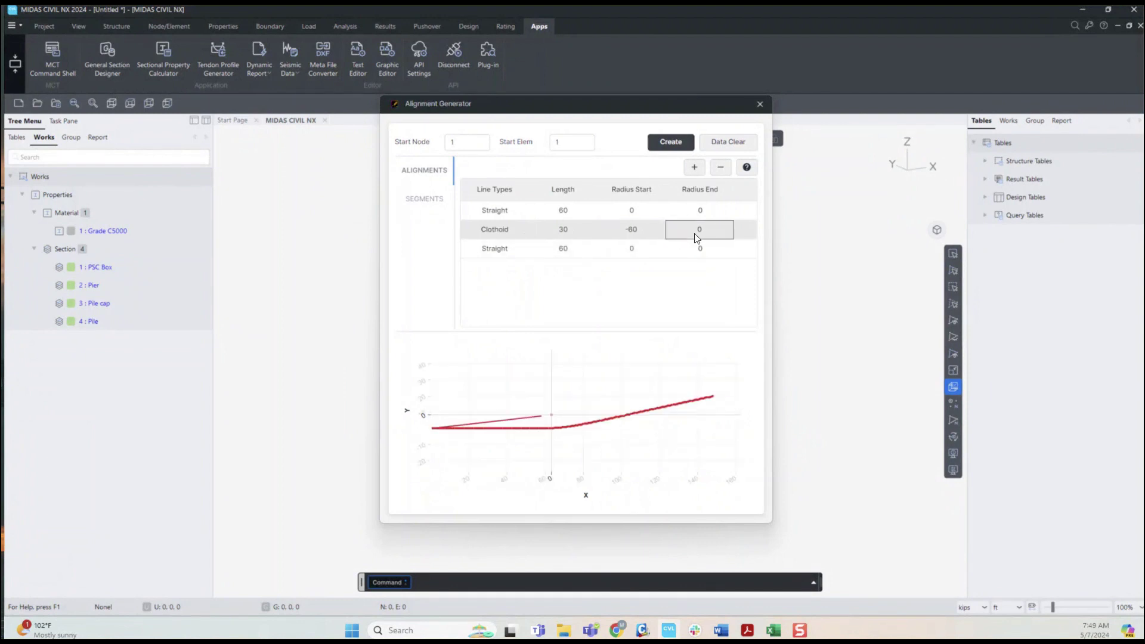
pyautogui.write('60')
pyautogui.click(616, 250)
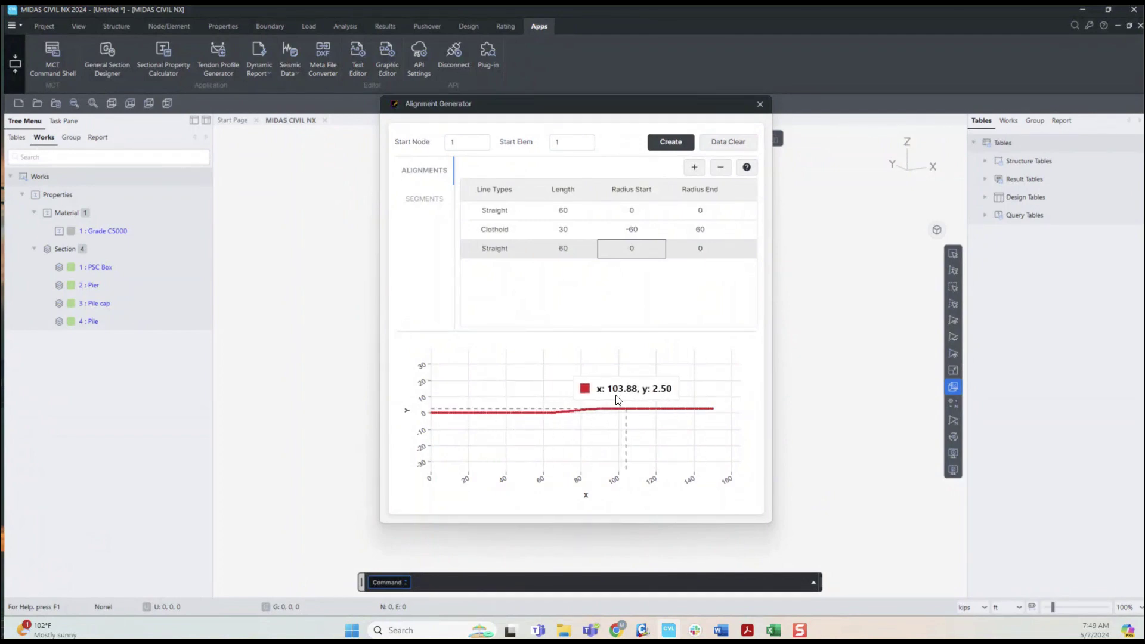
# Create the PSC box-girder deck of 151 nodes and 150 beams, then view the whole deck
pyautogui.click(679, 145)
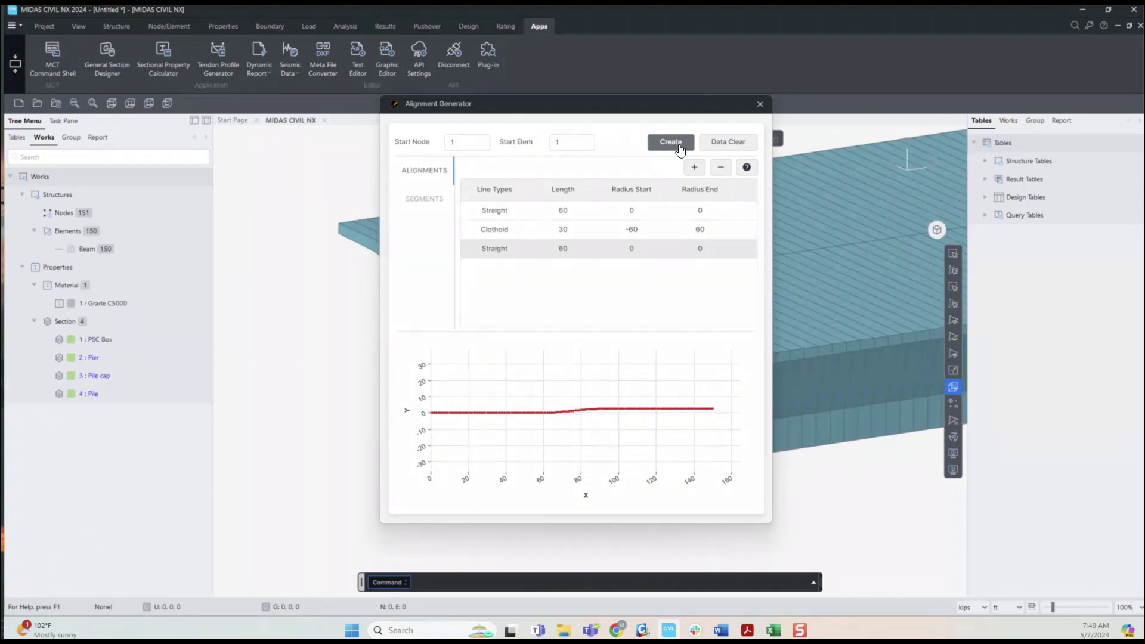
pyautogui.click(760, 104)
pyautogui.click(650, 143)
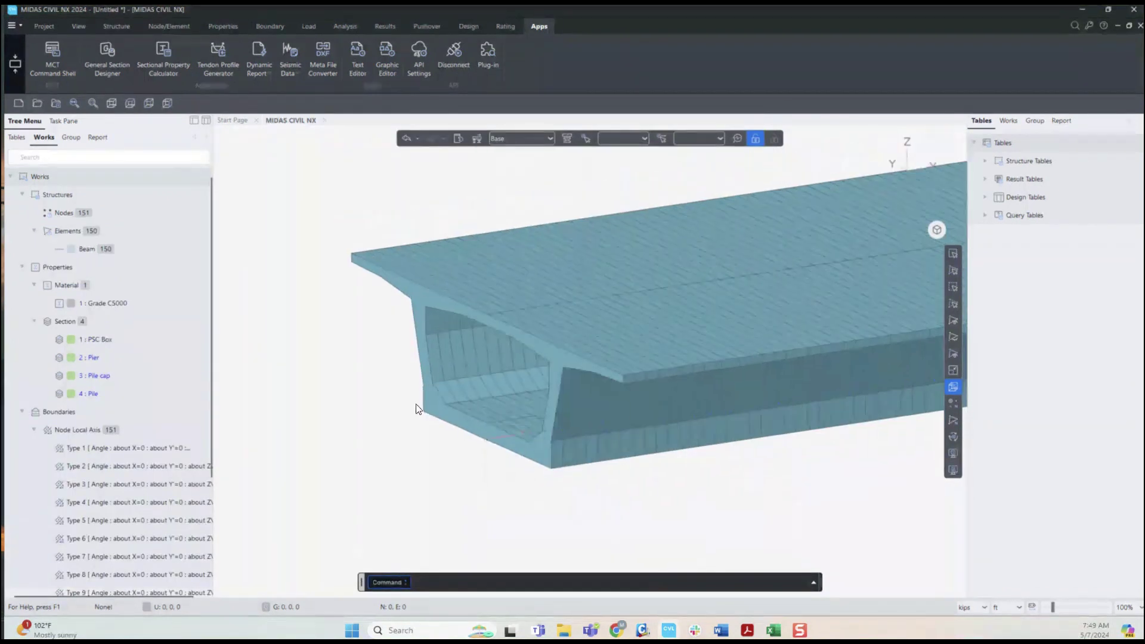
pyautogui.scroll(-5, 417, 409)
pyautogui.moveTo(391, 399); pyautogui.dragTo(426, 461, button='middle')
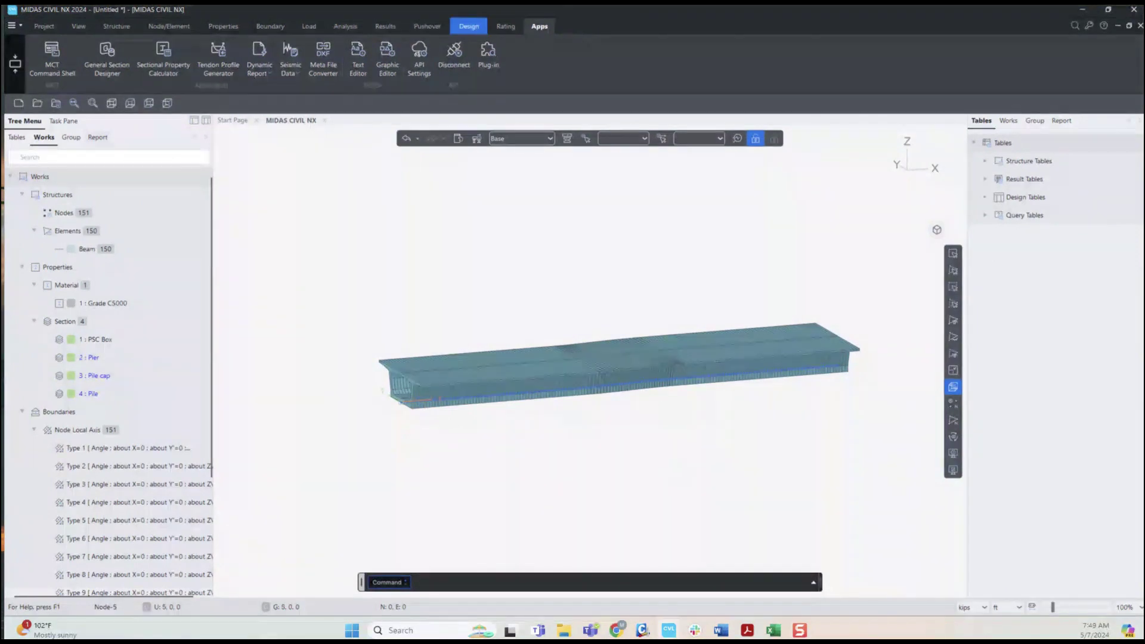
# Start Extrude Elements and select the two girder nodes where the piers will go
pyautogui.click(175, 26)
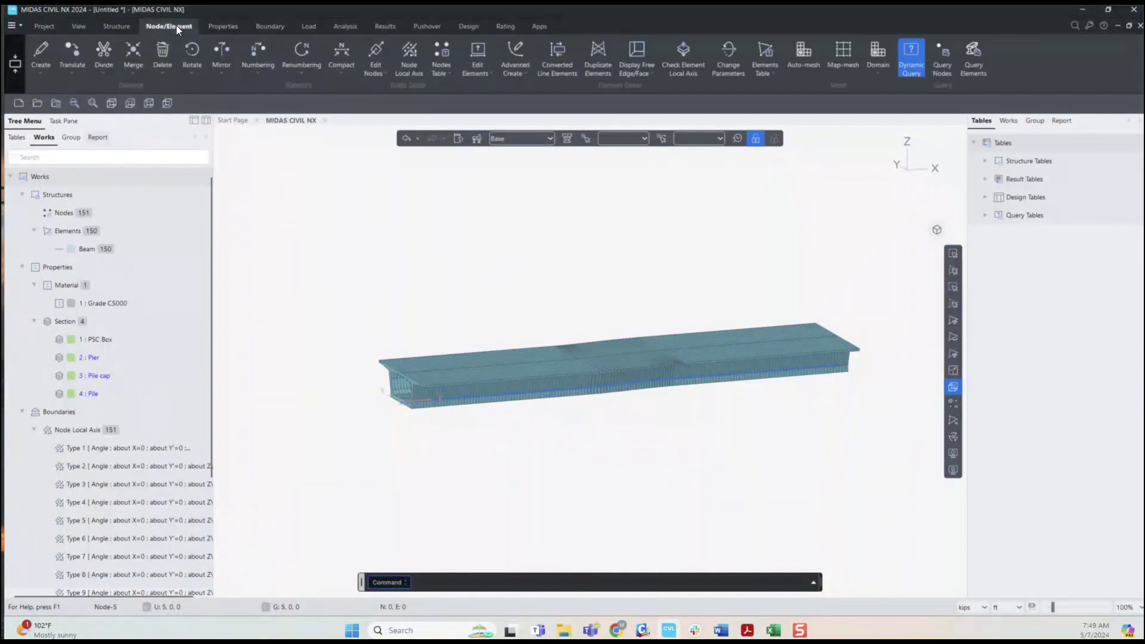
pyautogui.click(47, 72)
pyautogui.click(52, 97)
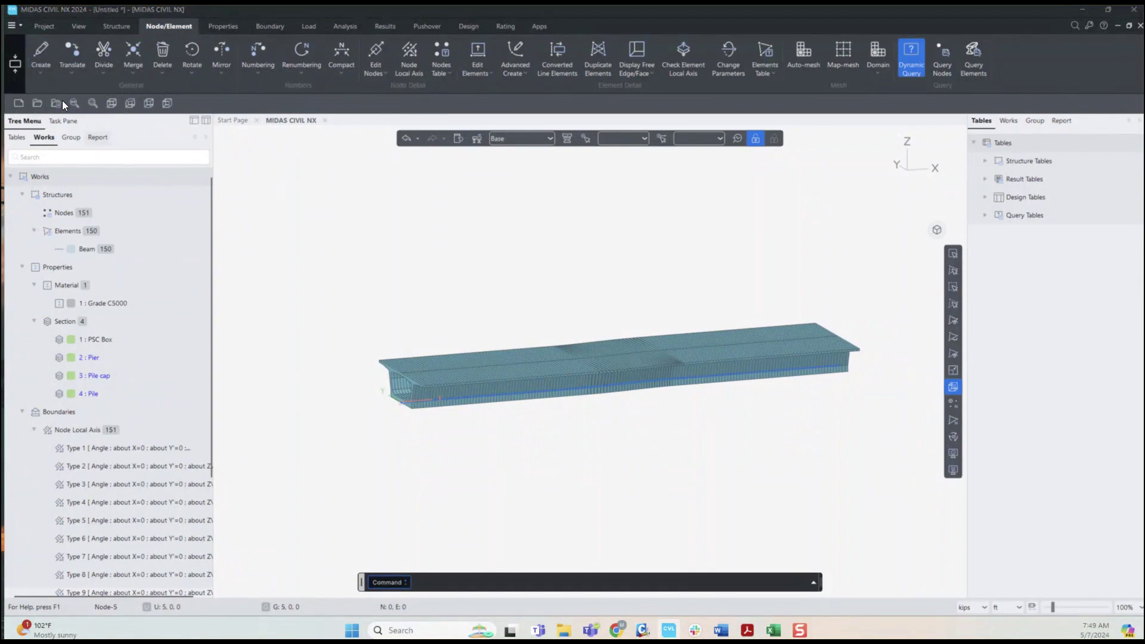
pyautogui.click(84, 162)
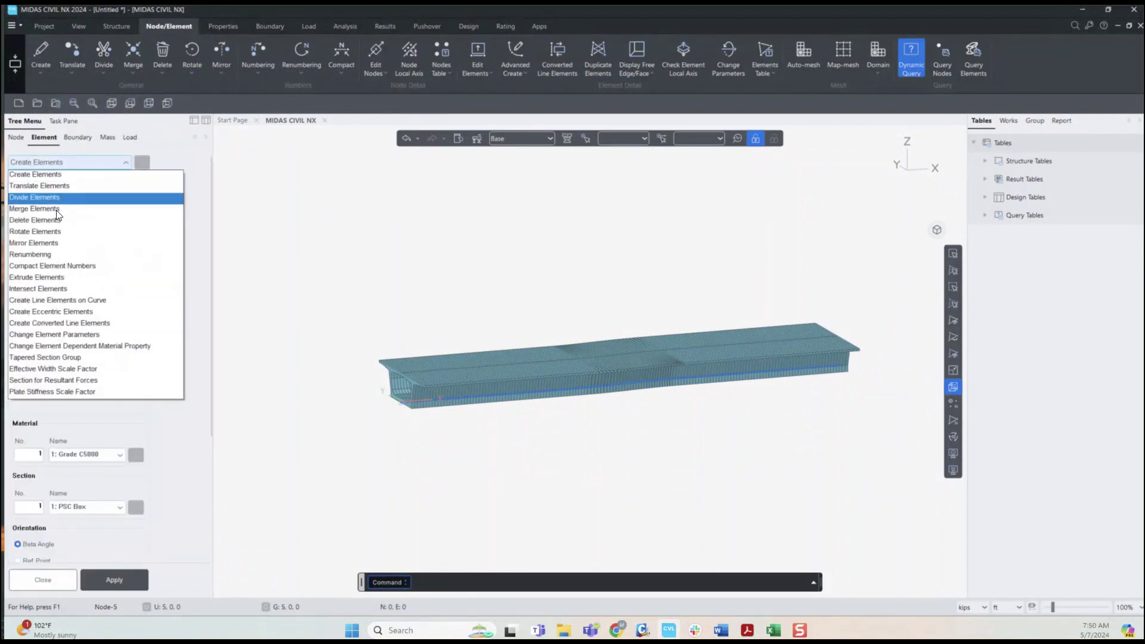
pyautogui.click(43, 278)
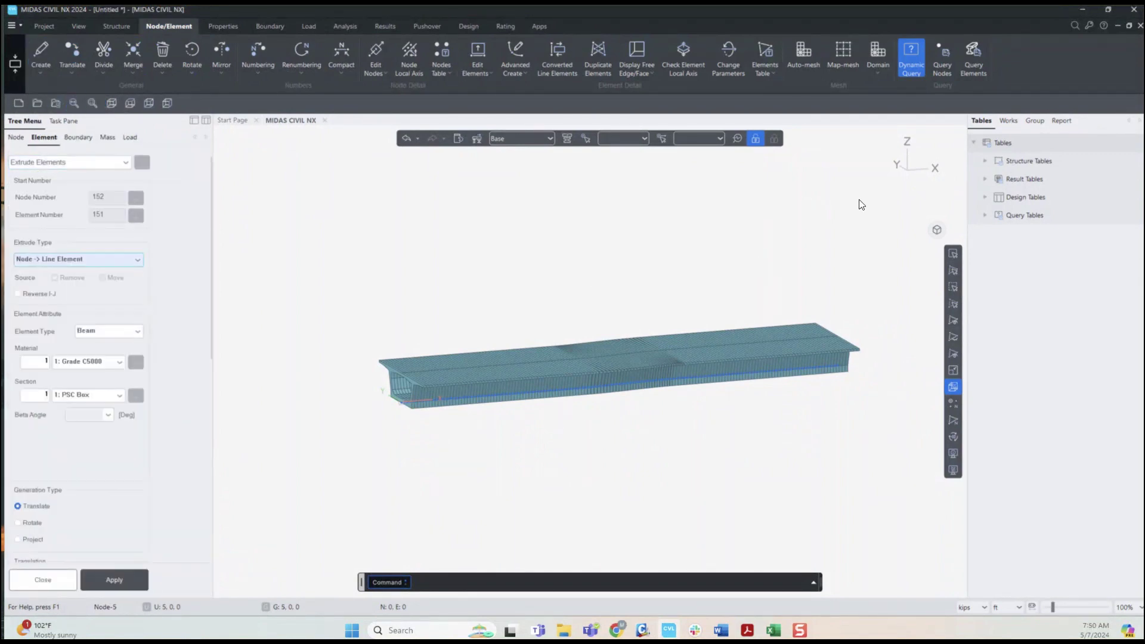
pyautogui.click(893, 164)
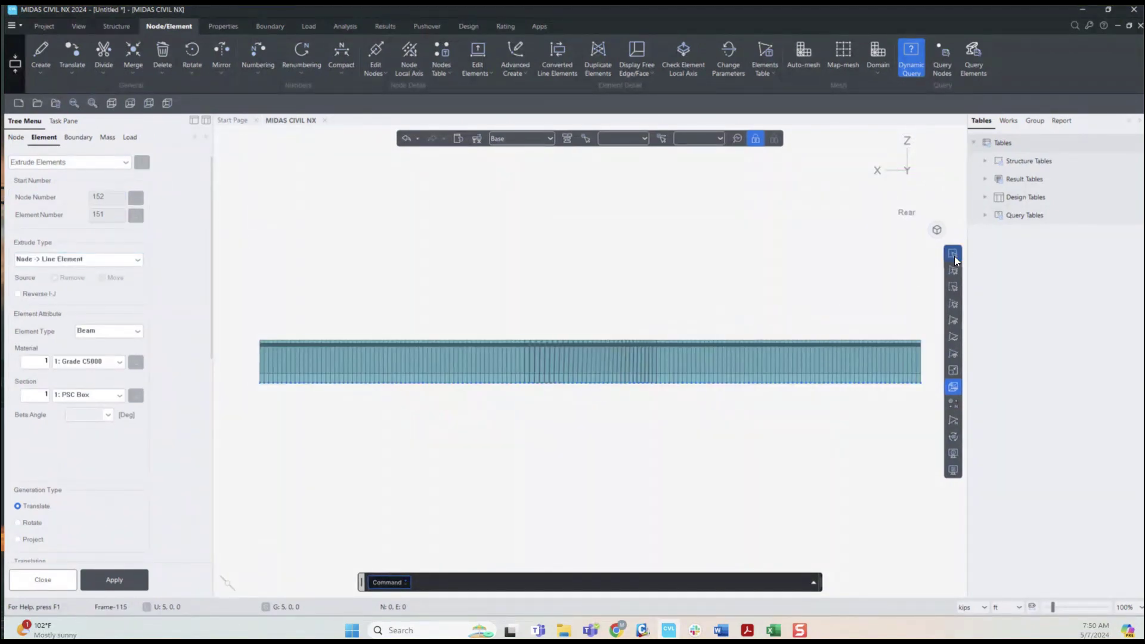
pyautogui.scroll(4, 295, 381)
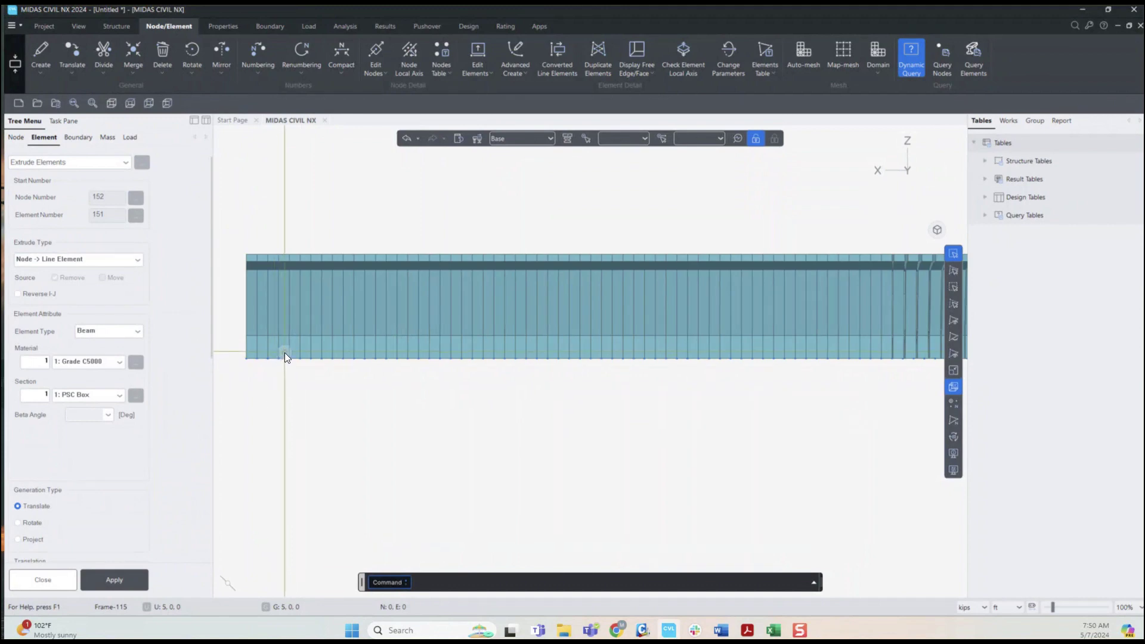
pyautogui.click(284, 352)
pyautogui.moveTo(605, 404); pyautogui.dragTo(383, 384, button='middle')
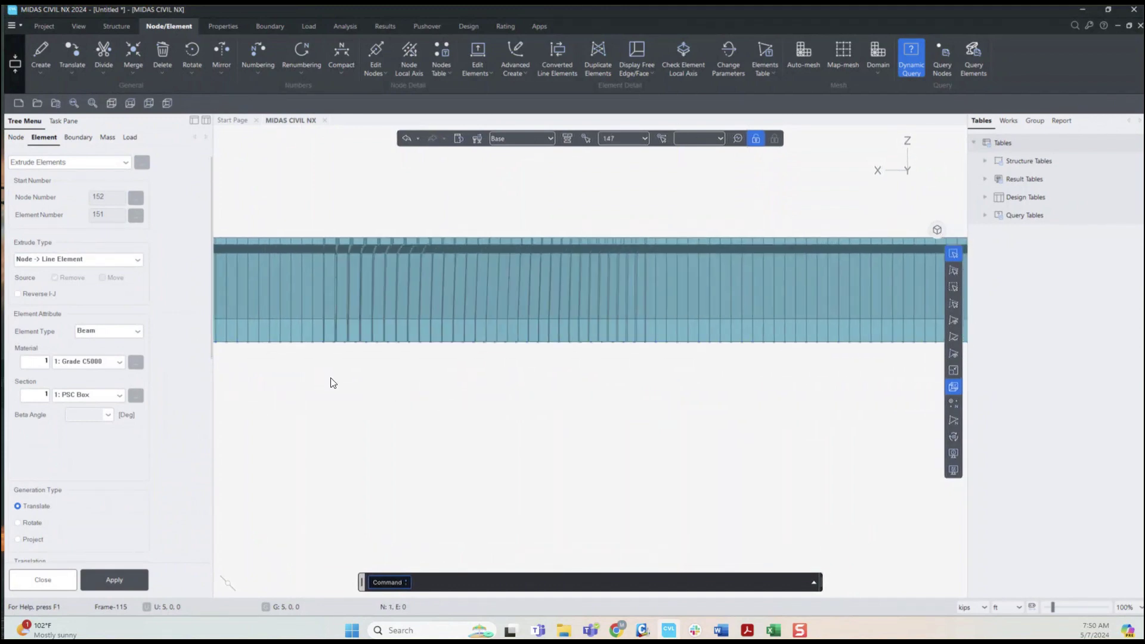
pyautogui.moveTo(792, 393); pyautogui.dragTo(603, 387, button='middle')
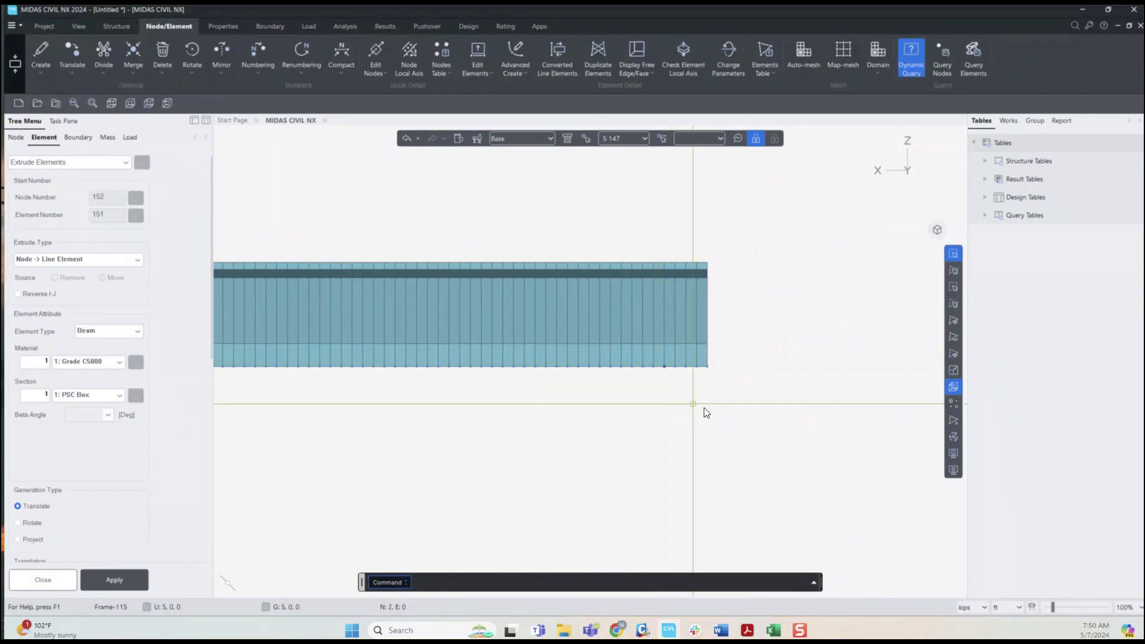
pyautogui.moveTo(647, 454); pyautogui.dragTo(326, 490)
# Extrude Pier-section columns downward along z with unequal distances, then close the panel
pyautogui.click(84, 394)
pyautogui.click(83, 420)
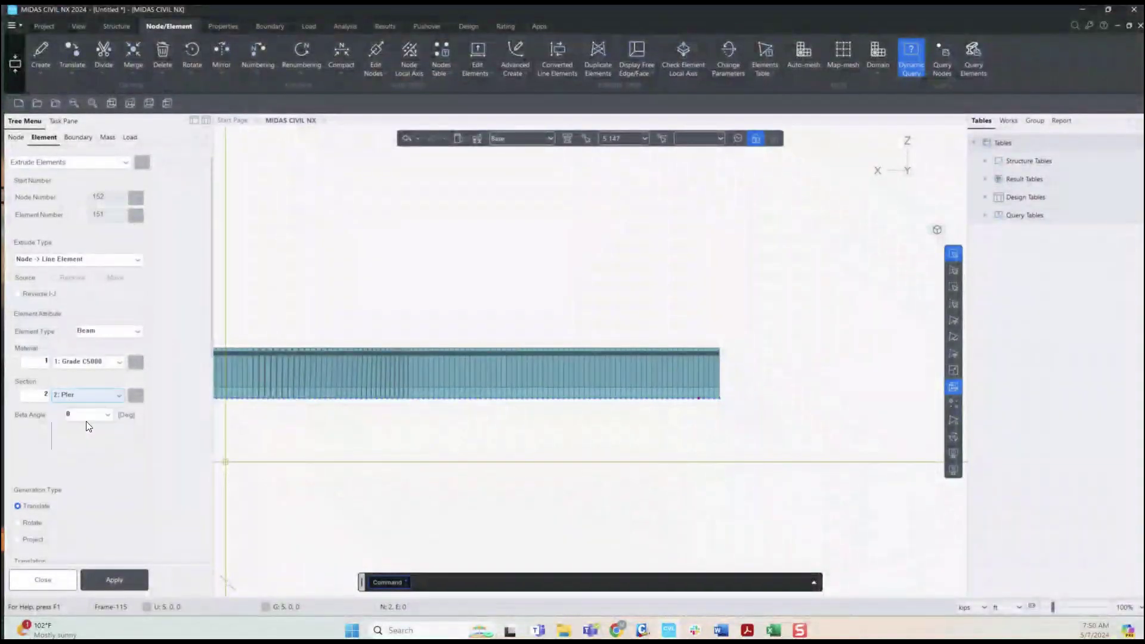
pyautogui.scroll(-5, 102, 471)
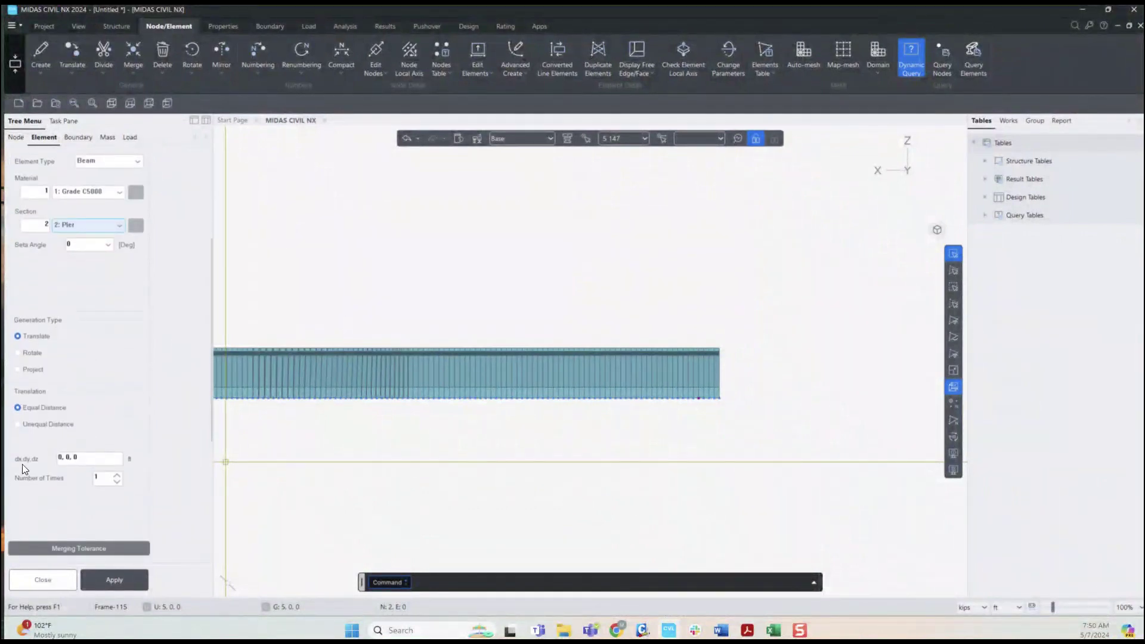
pyautogui.click(38, 424)
pyautogui.click(83, 475)
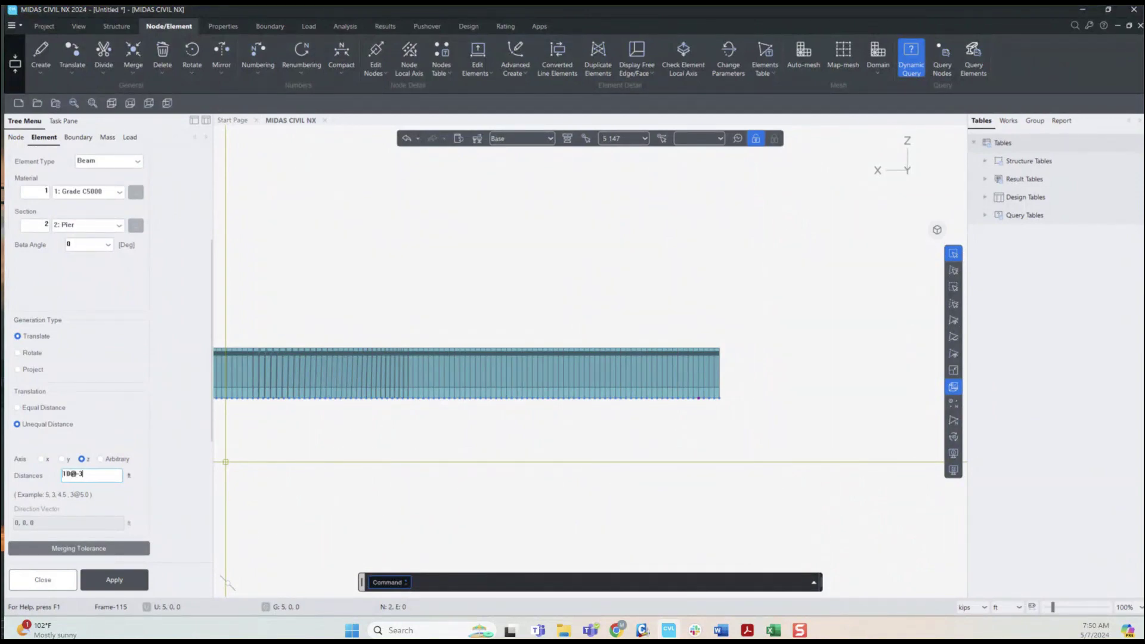
pyautogui.click(122, 586)
pyautogui.keyDown('ctrl'); pyautogui.moveTo(450, 448); pyautogui.dragTo(419, 477, button='middle'); pyautogui.keyUp('ctrl')
pyautogui.scroll(5, 360, 438)
pyautogui.click(43, 579)
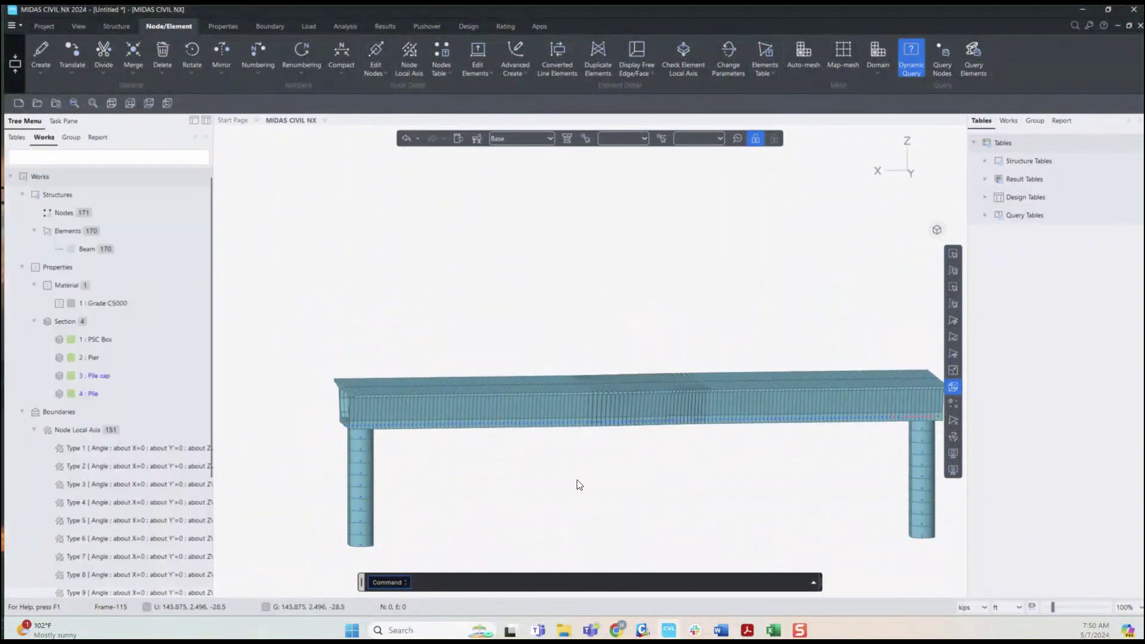
pyautogui.moveTo(578, 481)
pyautogui.keyDown('ctrl'); pyautogui.mouseDown(button='middle')
pyautogui.moveTo(562, 463)
pyautogui.moveTo(590, 485)
pyautogui.mouseUp(button='middle'); pyautogui.keyUp('ctrl')
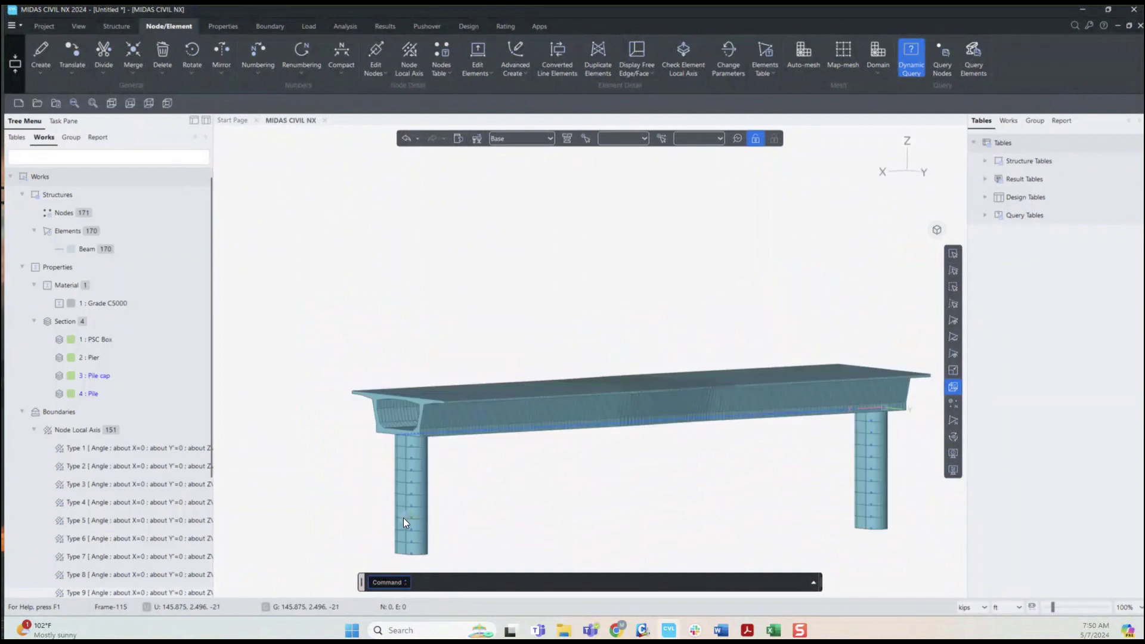
pyautogui.moveTo(721, 370); pyautogui.dragTo(628, 250, button='middle')
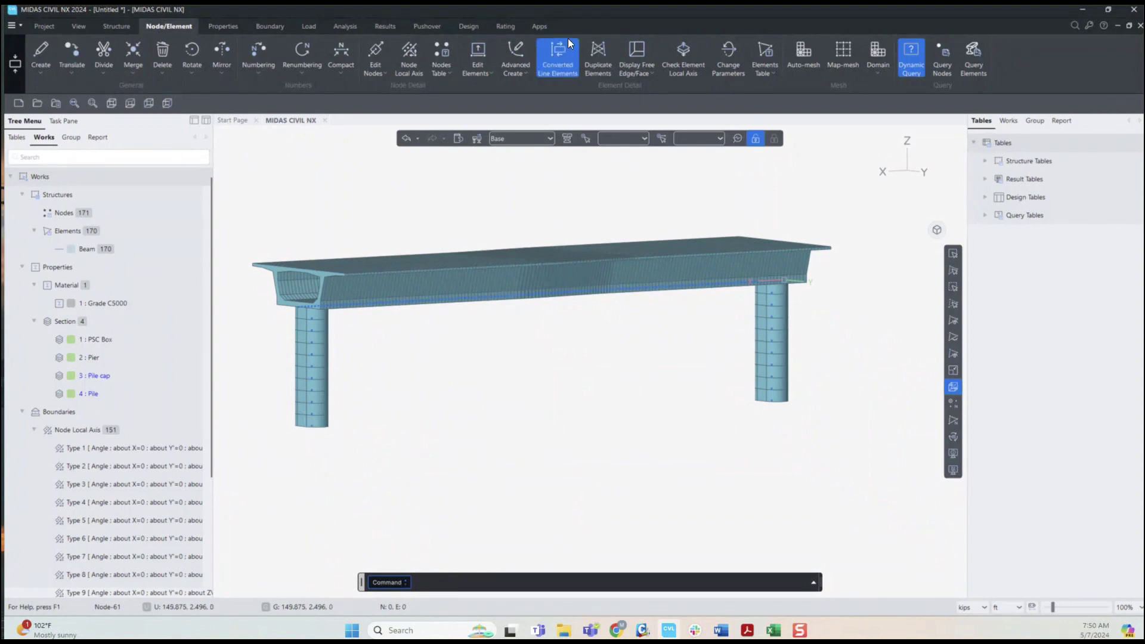
# Return to the plug-in Marketplace and open the Group Pile Generator details page
pyautogui.click(547, 27)
pyautogui.click(485, 58)
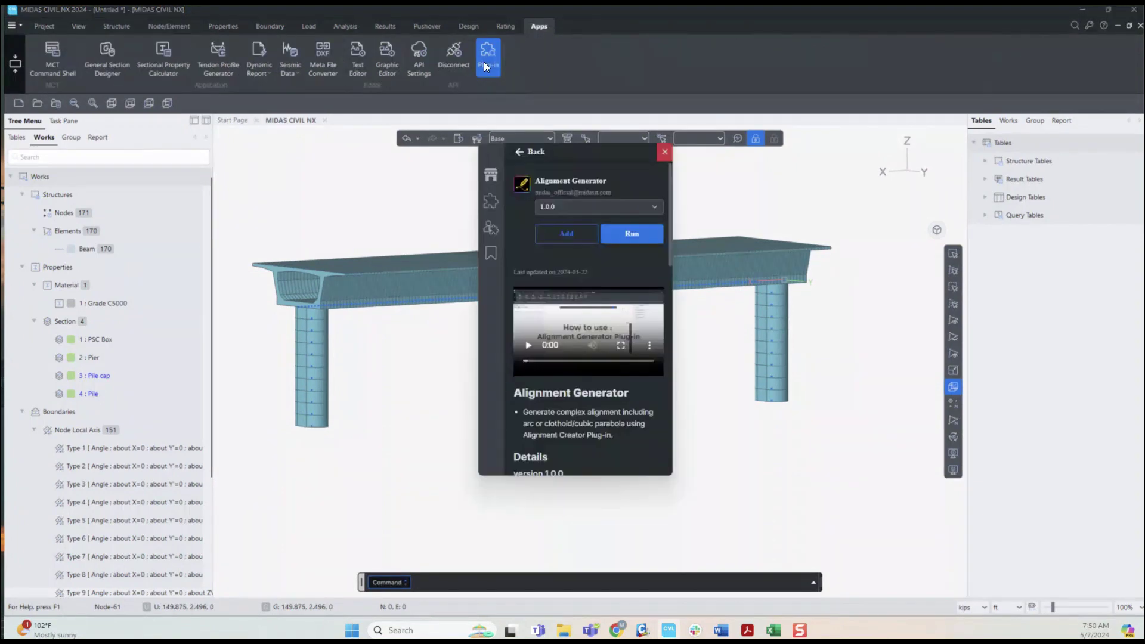
pyautogui.click(519, 154)
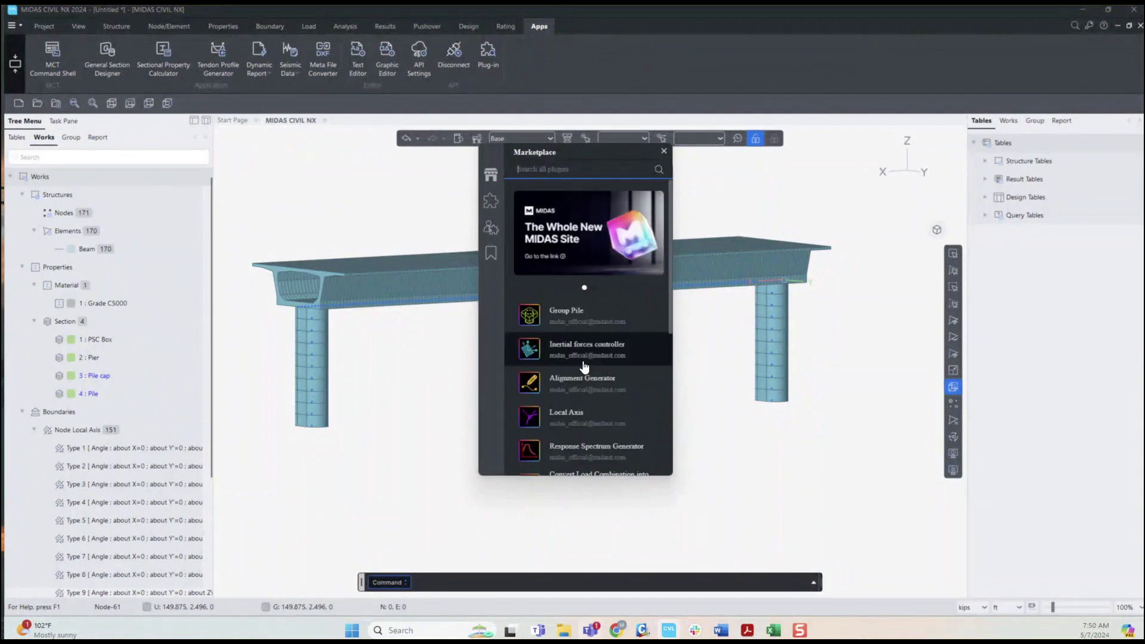
pyautogui.scroll(-5, 582, 382)
pyautogui.scroll(-1, 580, 427)
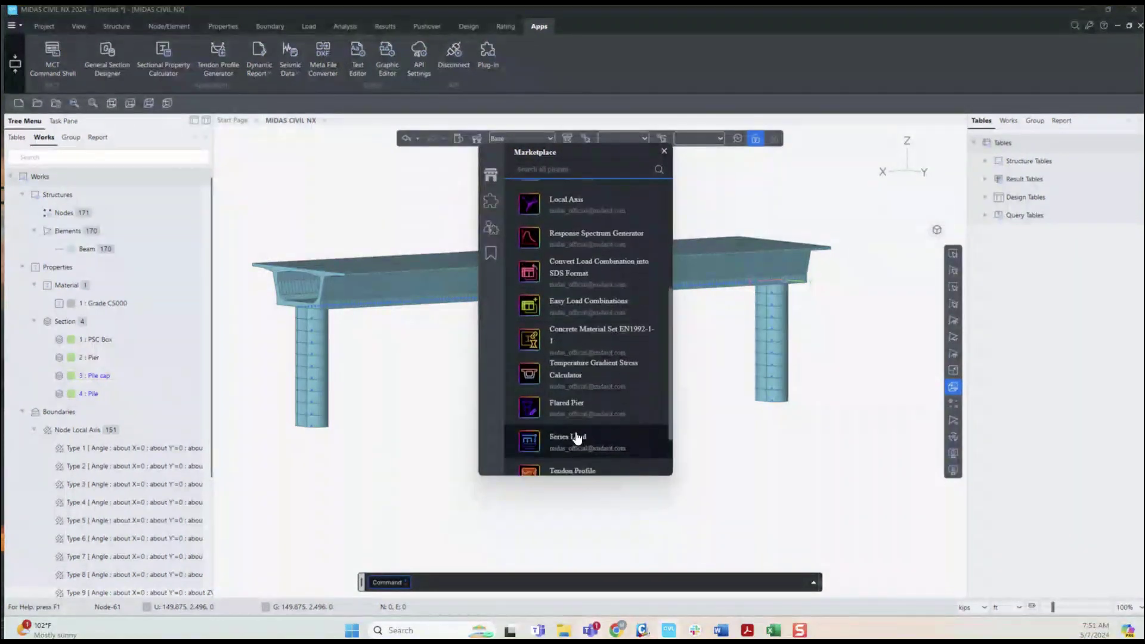
pyautogui.scroll(3, 584, 396)
pyautogui.scroll(1, 585, 292)
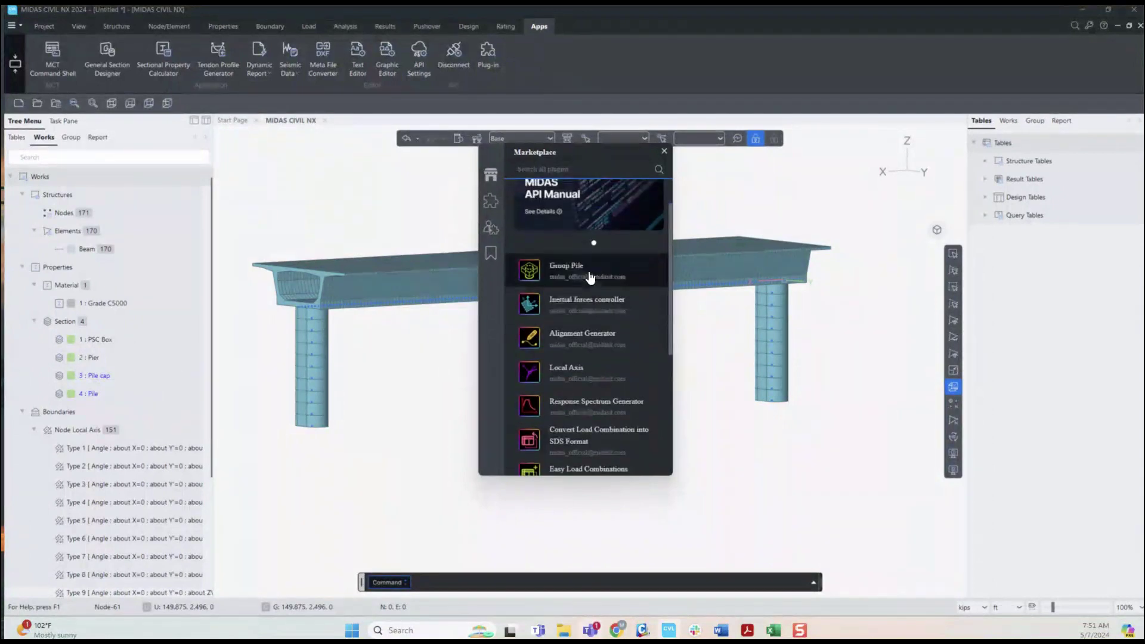
pyautogui.click(588, 271)
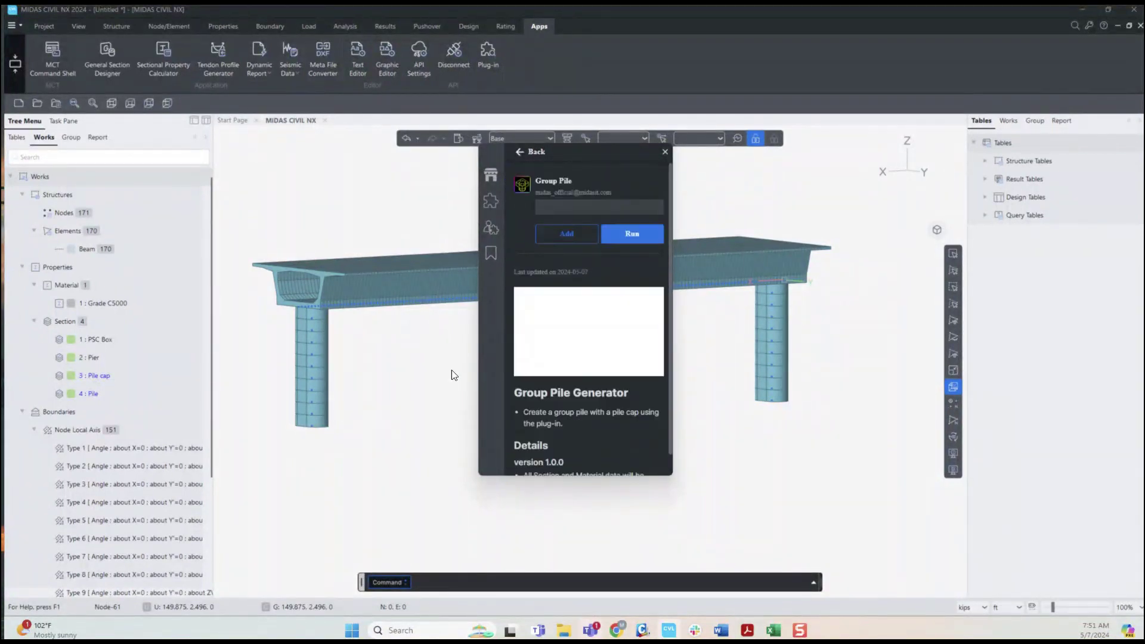
# Run the Group Pile plug-in and create a structure group named Substructure
pyautogui.click(636, 238)
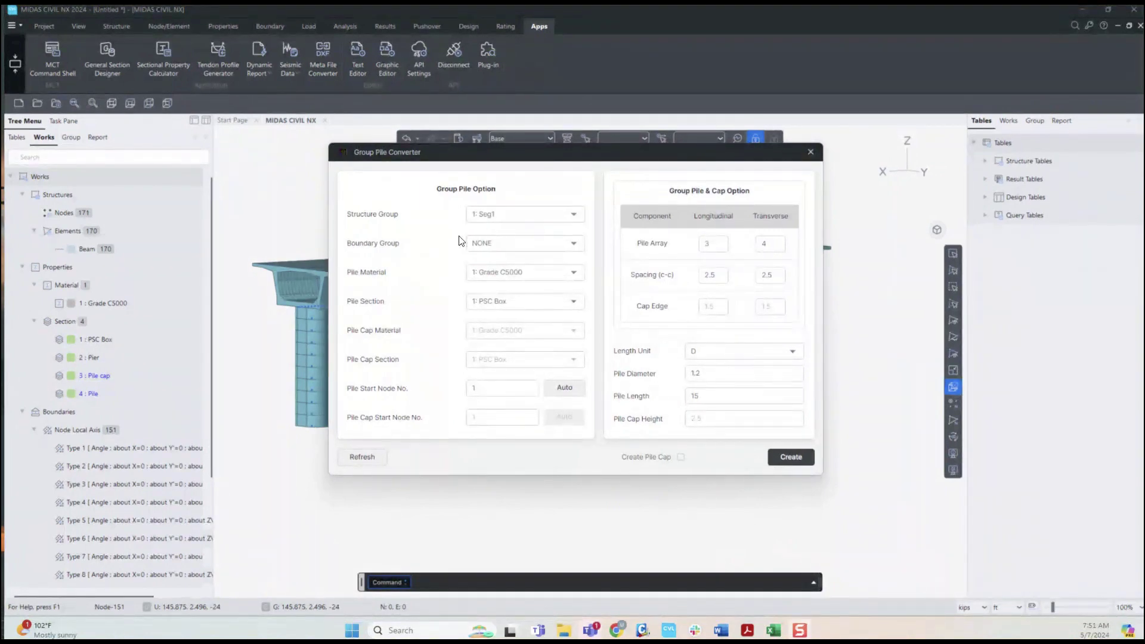
pyautogui.click(77, 142)
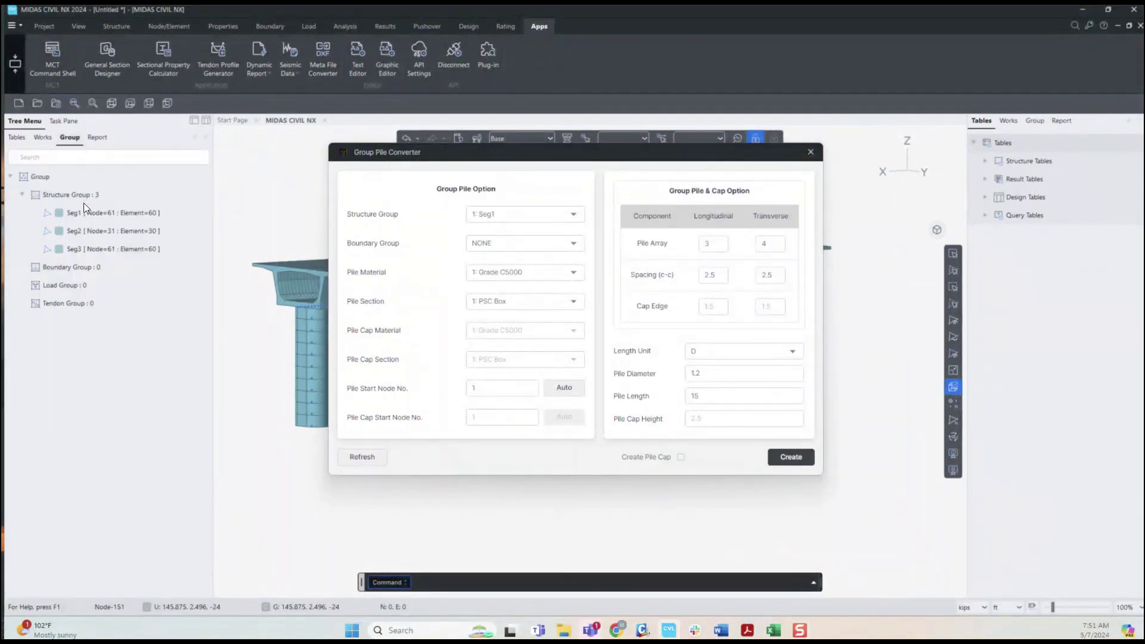
pyautogui.rightClick(84, 196)
pyautogui.click(107, 208)
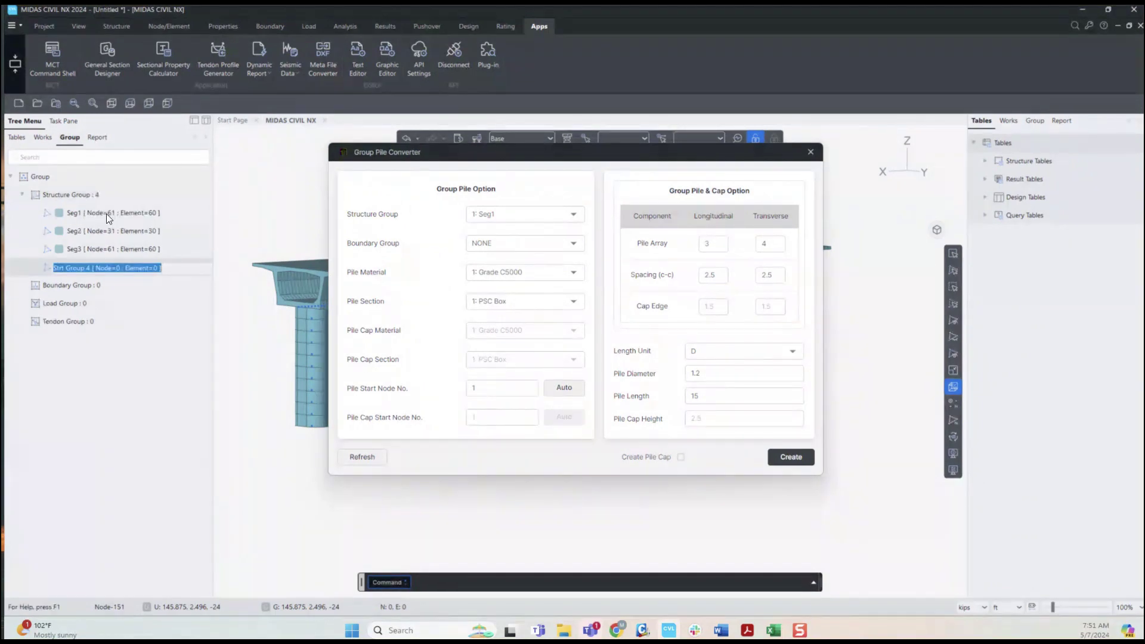
pyautogui.write('Substructure')
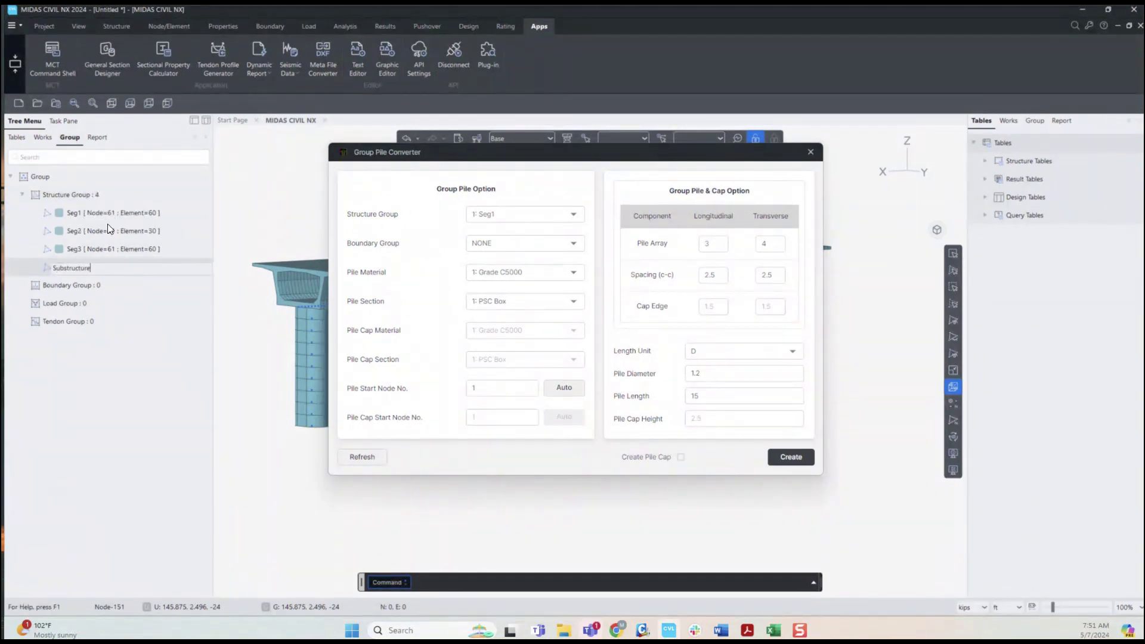
pyautogui.press('Return')
# Add a new boundary group also named Substructure
pyautogui.rightClick(76, 287)
pyautogui.click(93, 295)
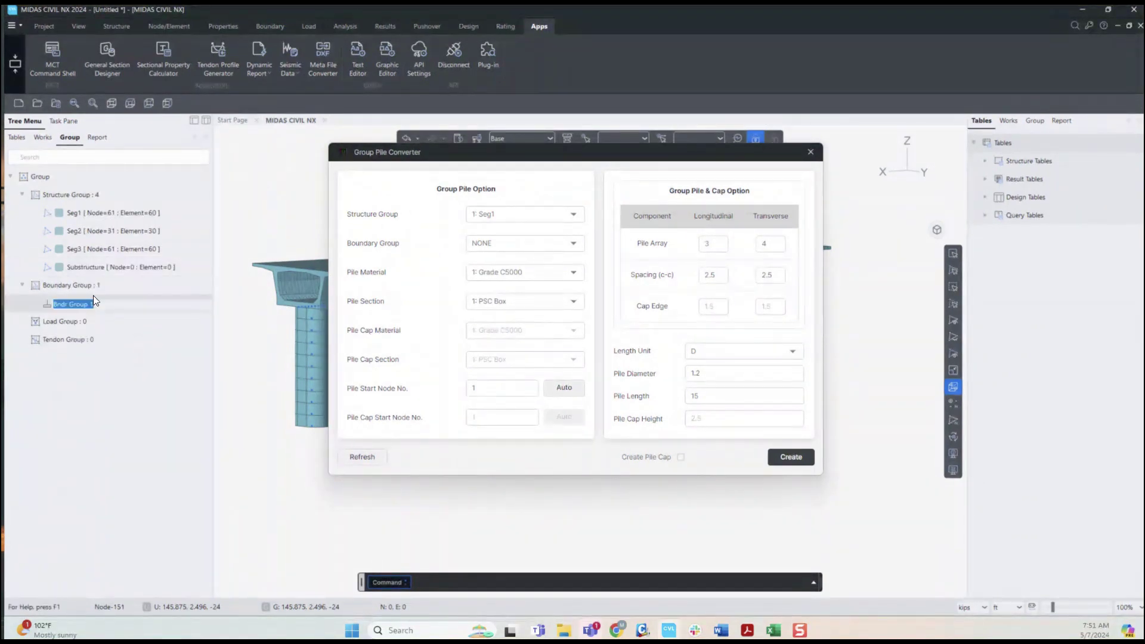
pyautogui.write('Substructure')
pyautogui.press('Return')
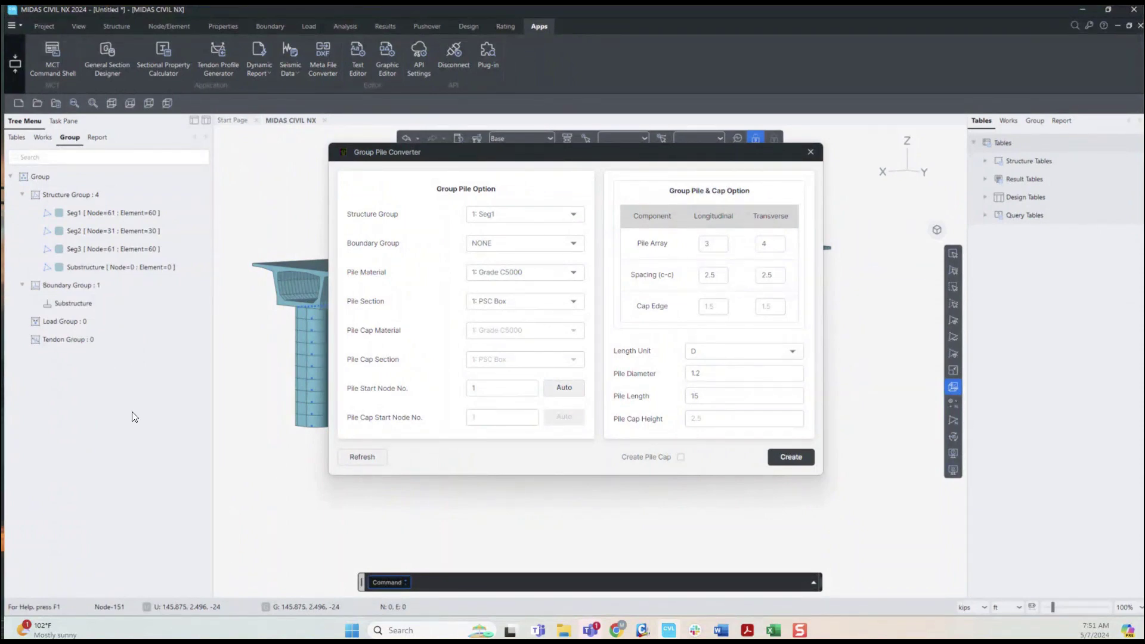
# Assign the piles to the Substructure structure and boundary groups with the Pile section
pyautogui.click(545, 218)
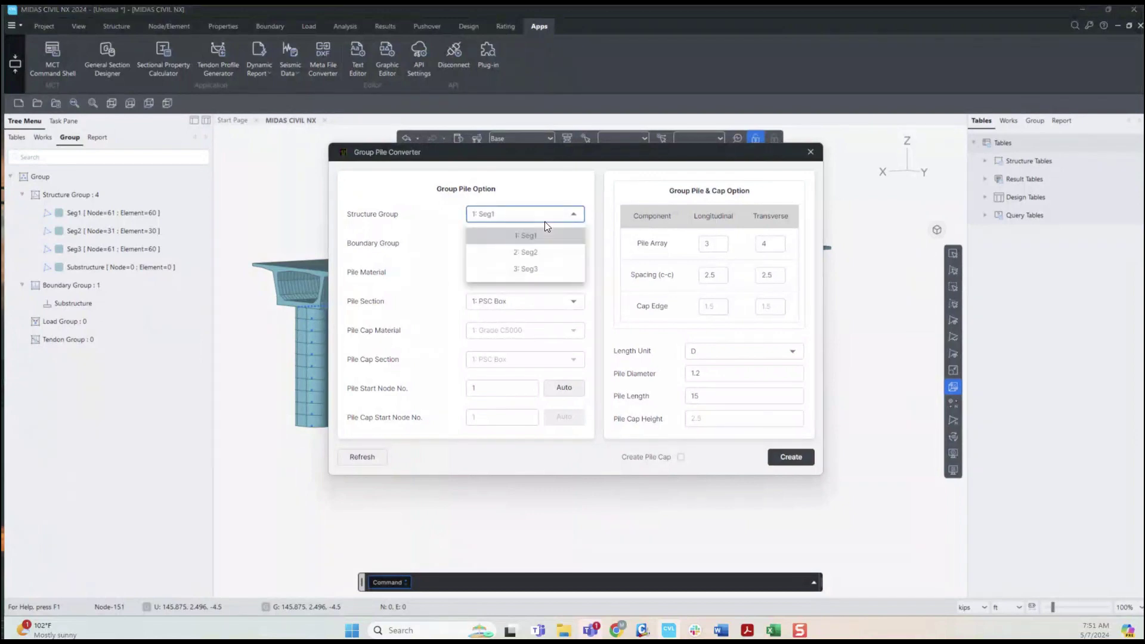
pyautogui.click(371, 460)
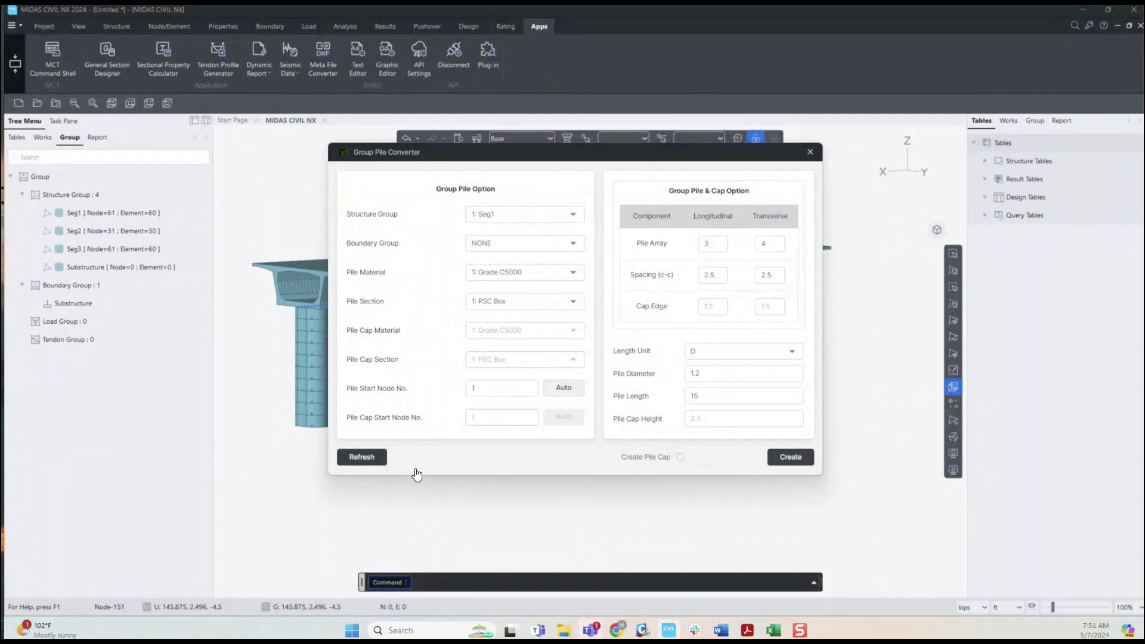
pyautogui.click(523, 214)
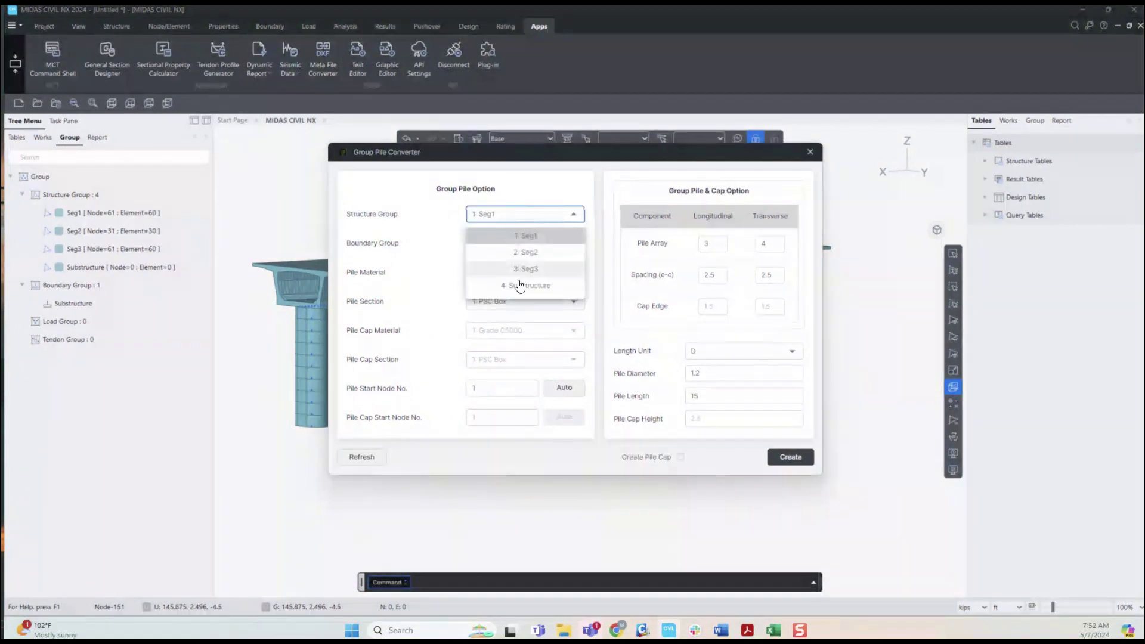
pyautogui.click(524, 286)
pyautogui.click(525, 243)
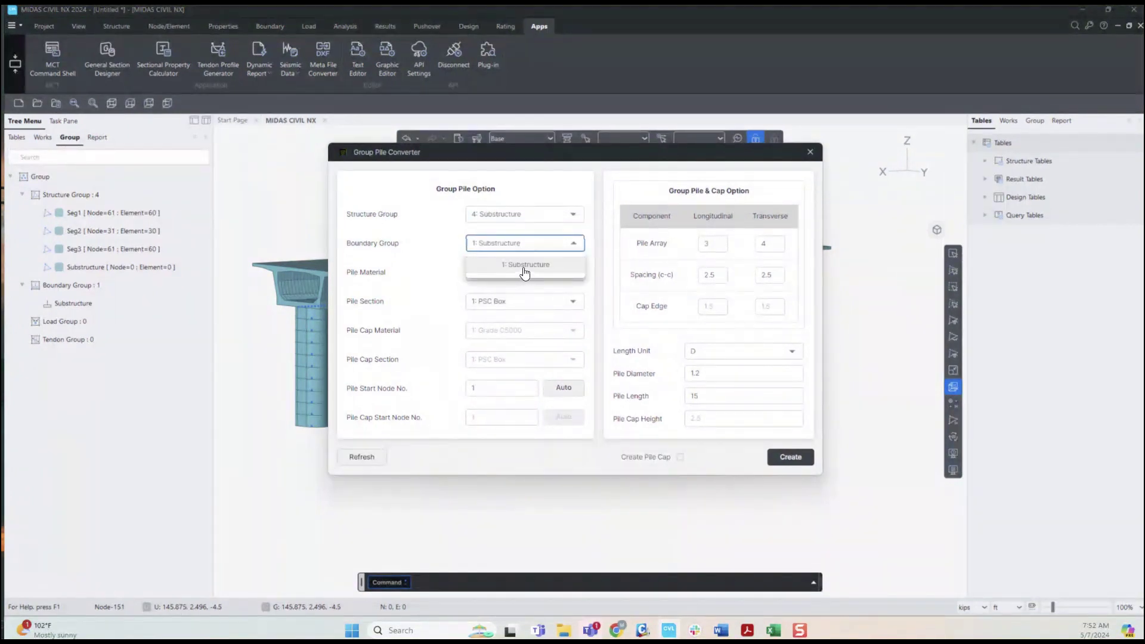
pyautogui.click(522, 266)
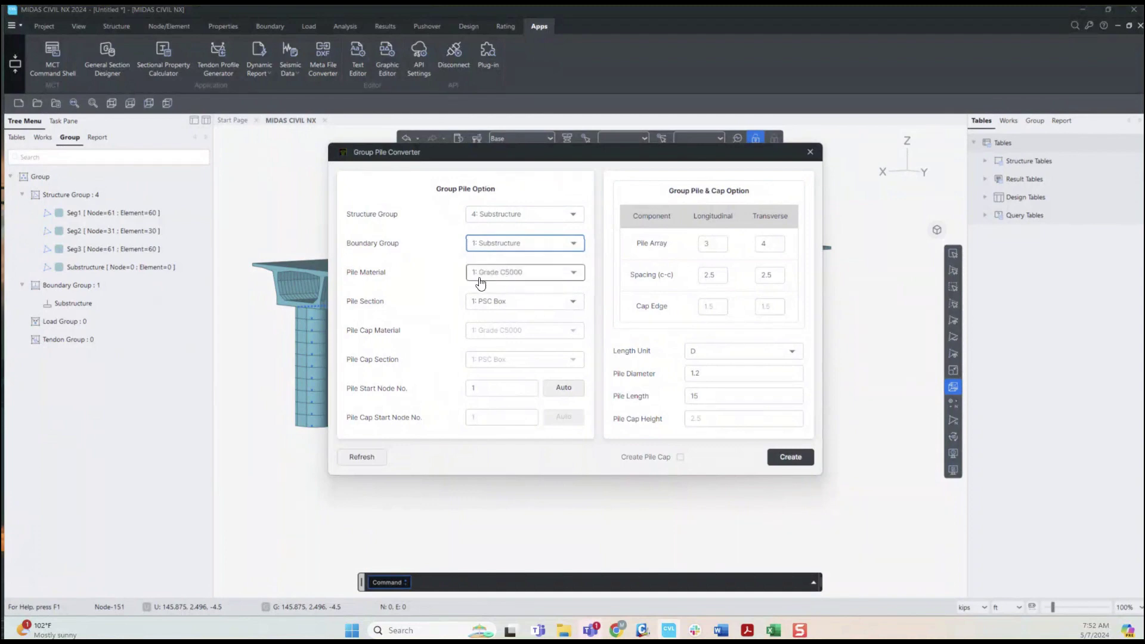
pyautogui.click(500, 301)
pyautogui.click(518, 372)
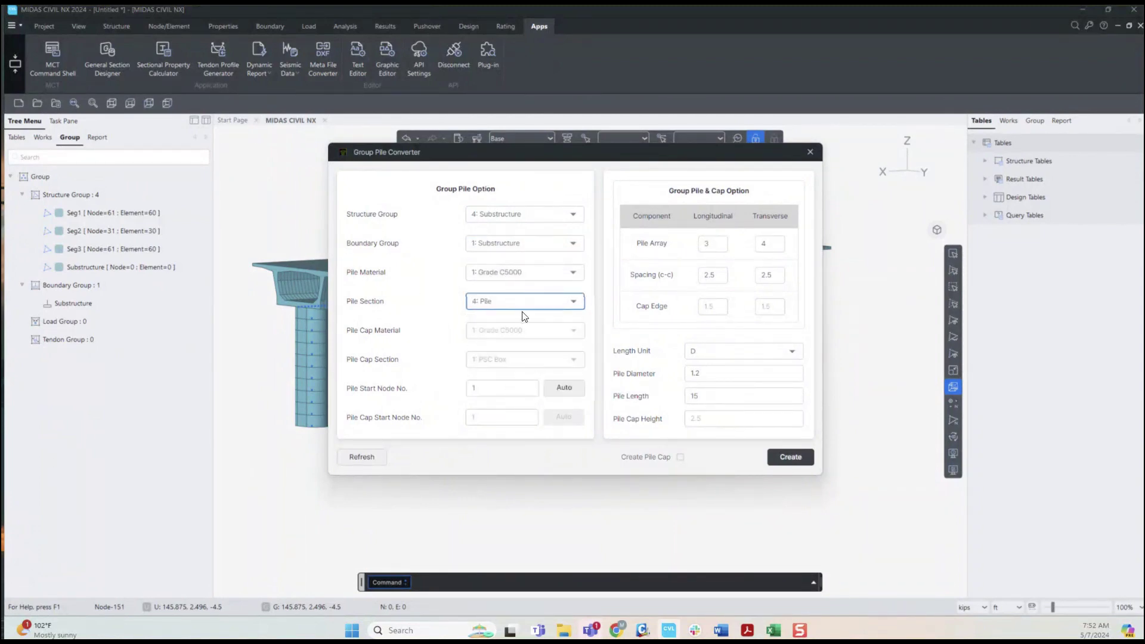
# Enable pile cap creation with Grade C5000 material and the Pile cap section
pyautogui.click(44, 137)
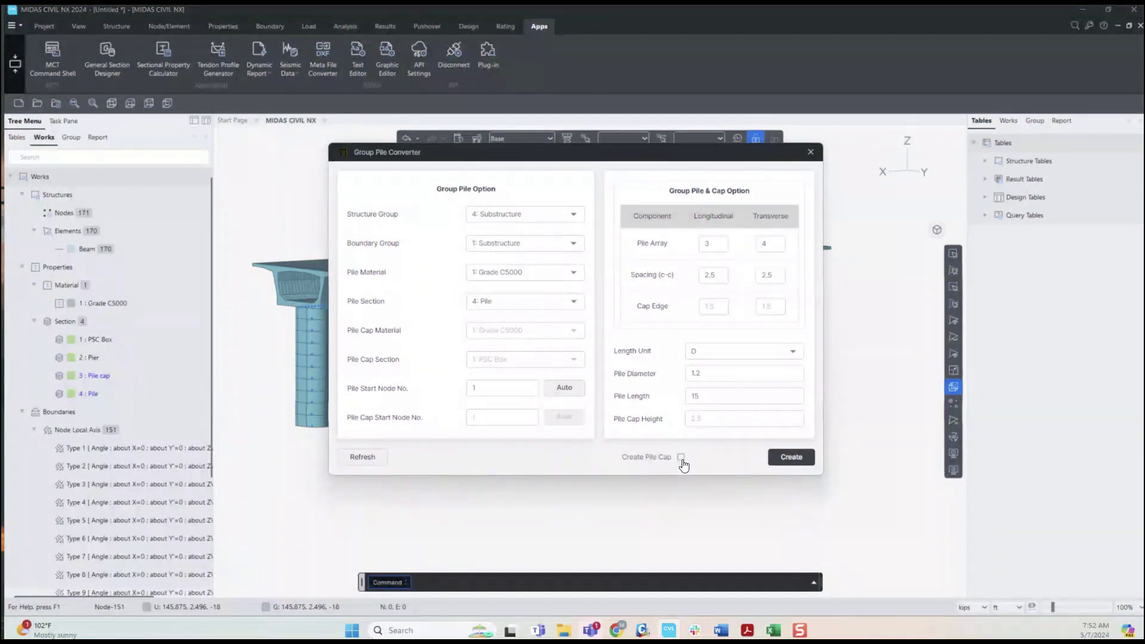
pyautogui.click(680, 457)
pyautogui.click(483, 332)
pyautogui.click(507, 349)
pyautogui.click(489, 360)
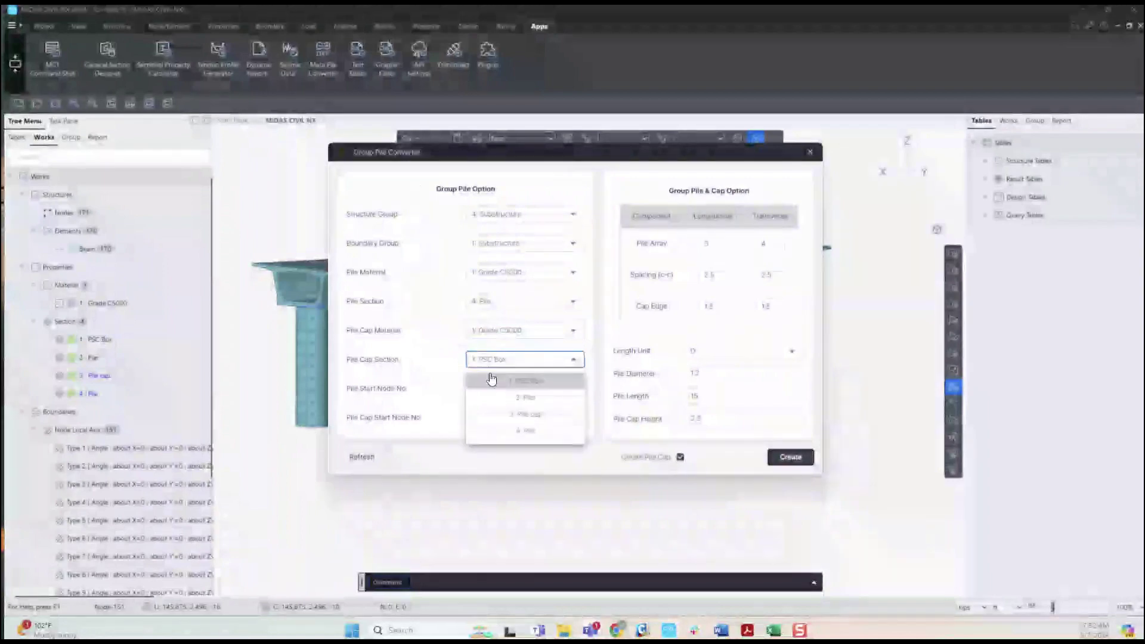
pyautogui.click(529, 414)
# Set pile start node 400, cap start node 200, a 3×3 array and pile length 20
pyautogui.click(521, 394)
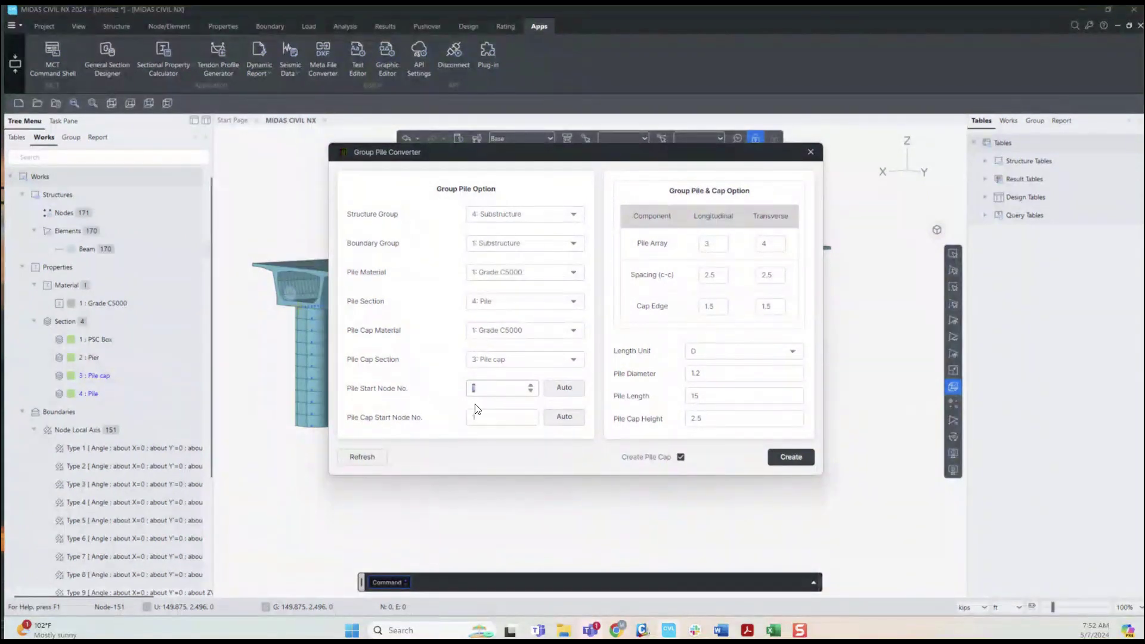
pyautogui.write('200')
pyautogui.hotkey('ctrl', 'a')
pyautogui.write('400')
pyautogui.doubleClick(470, 420)
pyautogui.write('200')
pyautogui.press('Tab')
pyautogui.doubleClick(780, 244)
pyautogui.write('3')
pyautogui.doubleClick(707, 396)
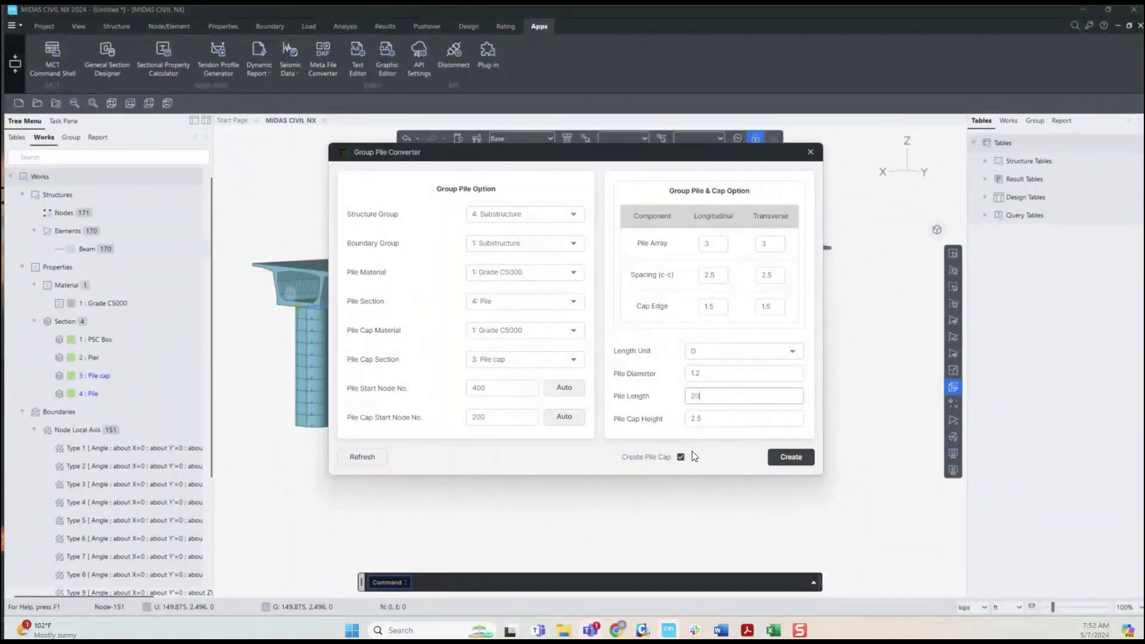
# Select the first pier's base node and build its 3×3 pile group with cap
pyautogui.moveTo(599, 165); pyautogui.dragTo(398, 226)
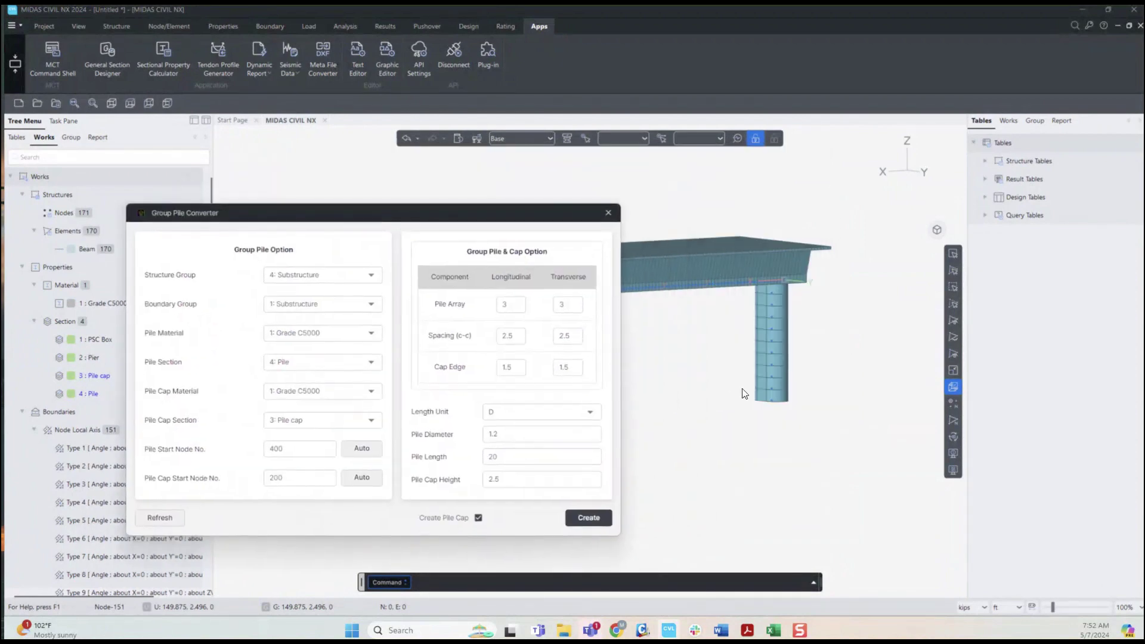
pyautogui.moveTo(762, 392); pyautogui.dragTo(818, 436)
pyautogui.click(573, 519)
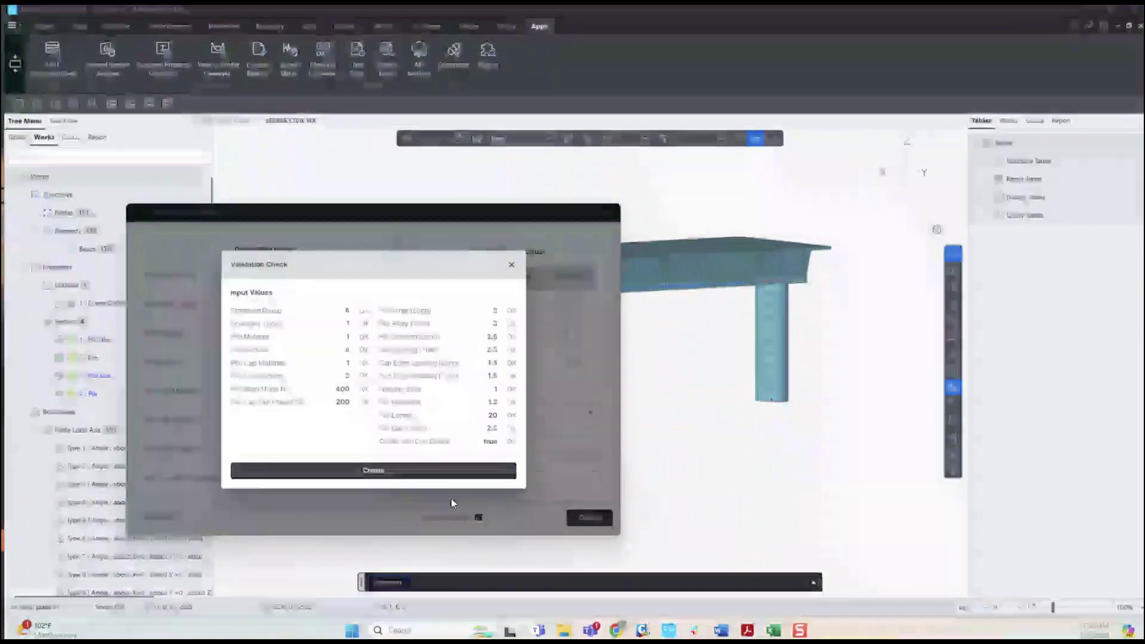
pyautogui.click(413, 474)
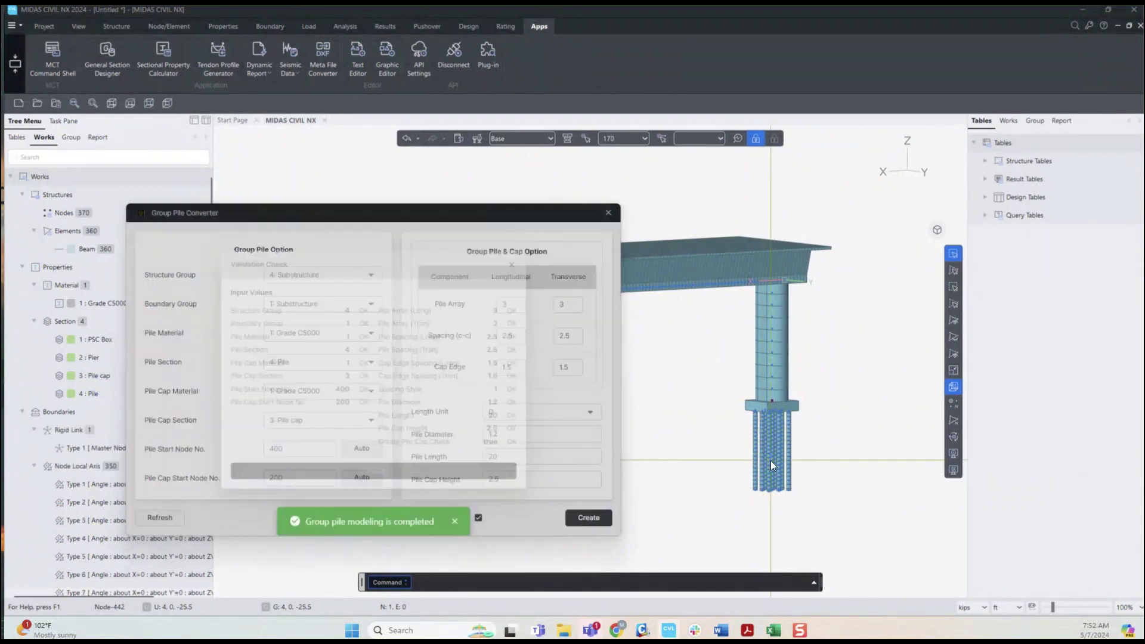
# Set pile start node 800 and cap start node 600, then build piles under the second pier
pyautogui.moveTo(416, 220); pyautogui.dragTo(663, 168)
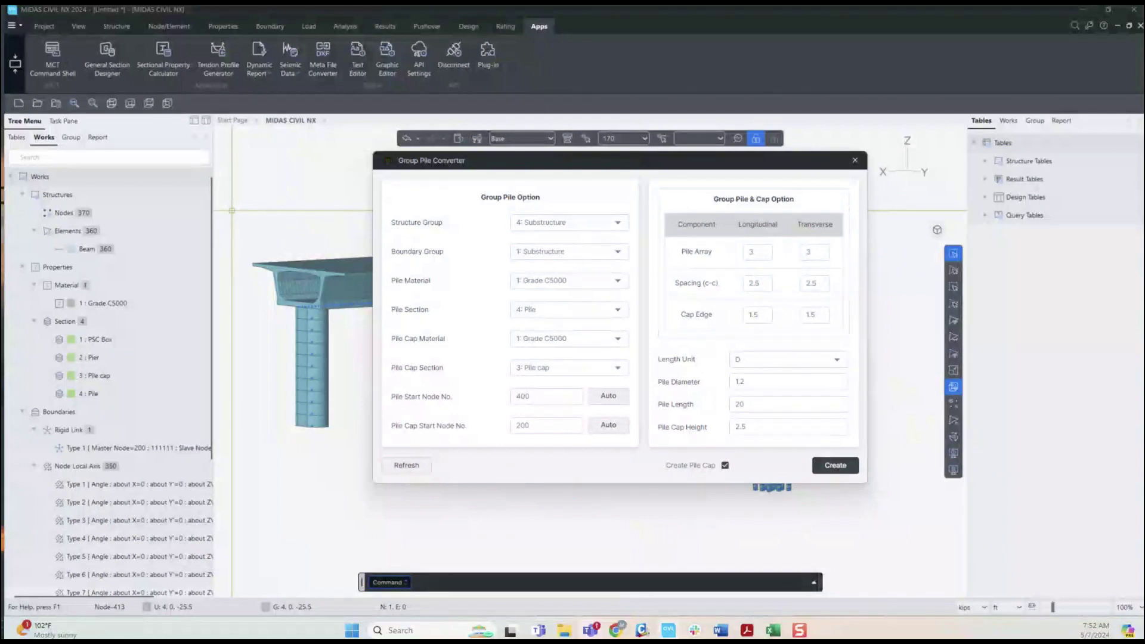
pyautogui.click(543, 396)
pyautogui.write('800')
pyautogui.press('Tab')
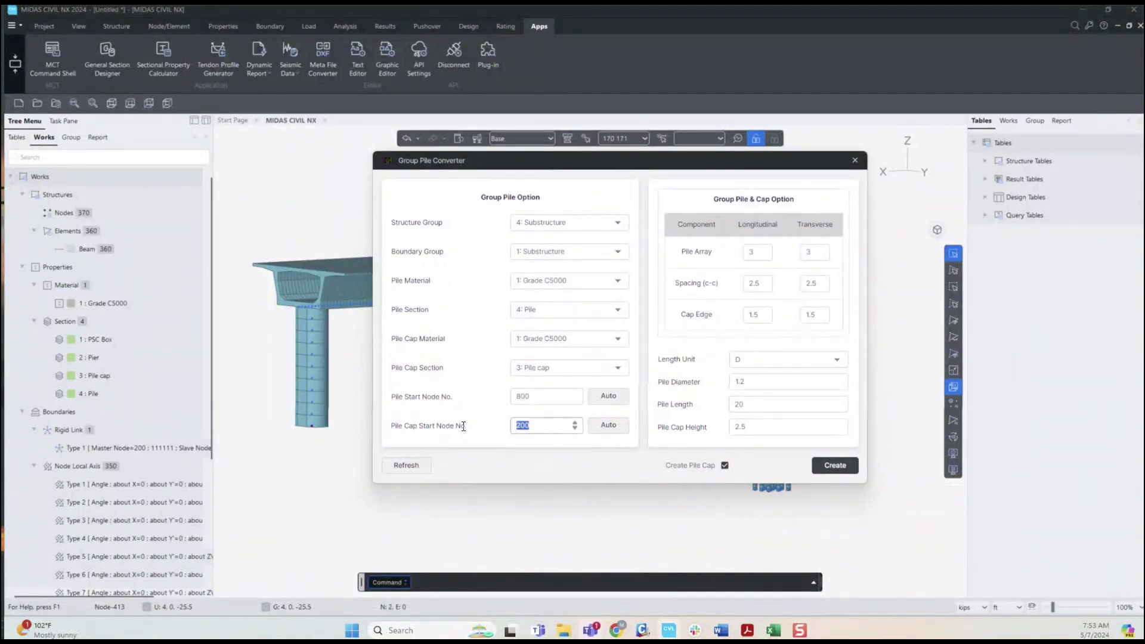
pyautogui.moveTo(485, 516); pyautogui.dragTo(388, 547)
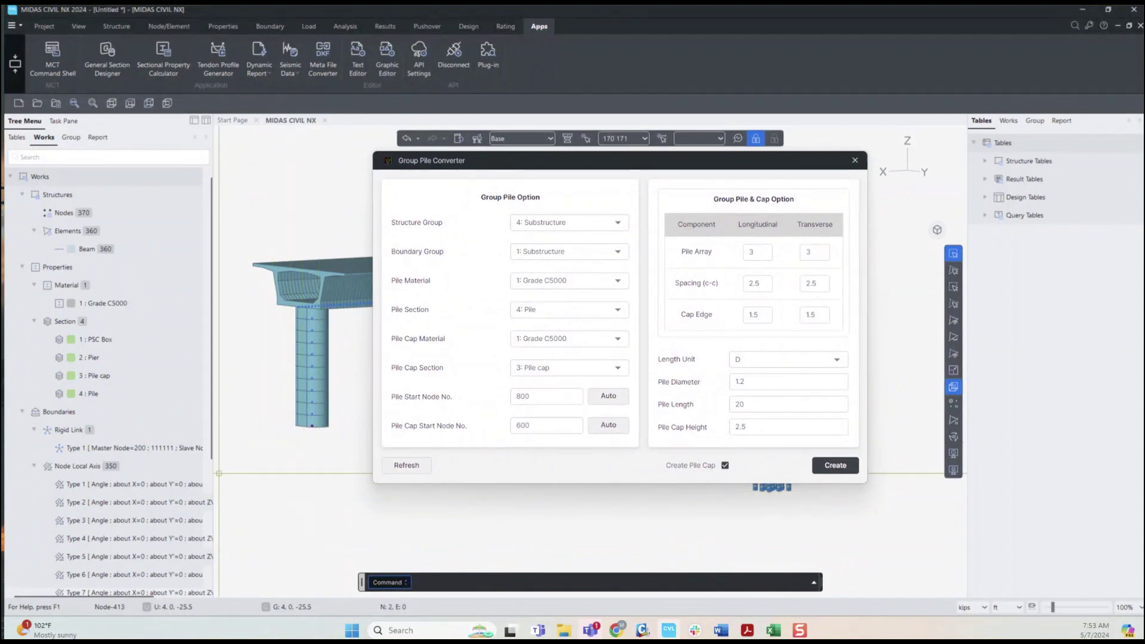
pyautogui.click(837, 465)
pyautogui.click(725, 416)
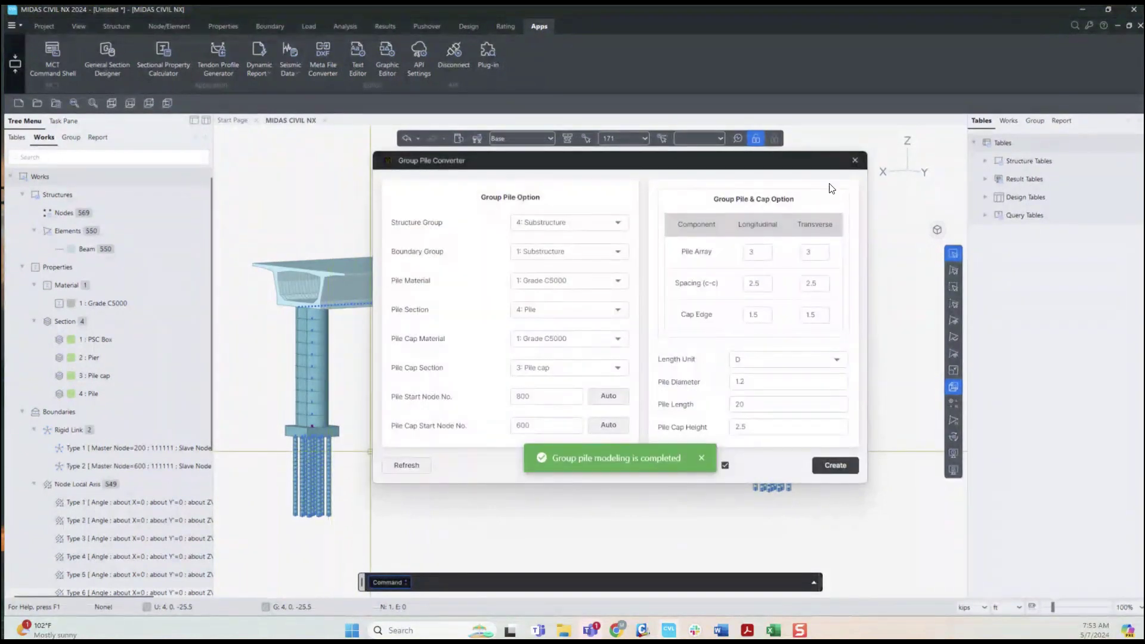
# Close the Group Pile Converter and plug-in panel, then view the bridge in front elevation
pyautogui.click(852, 162)
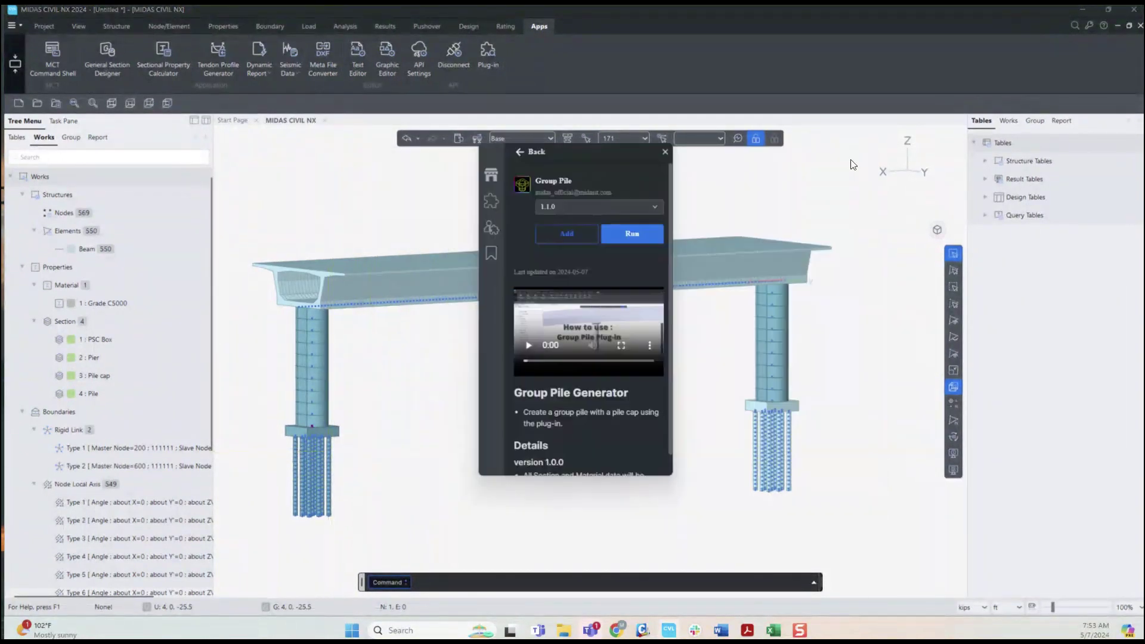
pyautogui.click(659, 148)
pyautogui.keyDown('ctrl'); pyautogui.moveTo(619, 248); pyautogui.dragTo(552, 423, button='middle'); pyautogui.keyUp('ctrl')
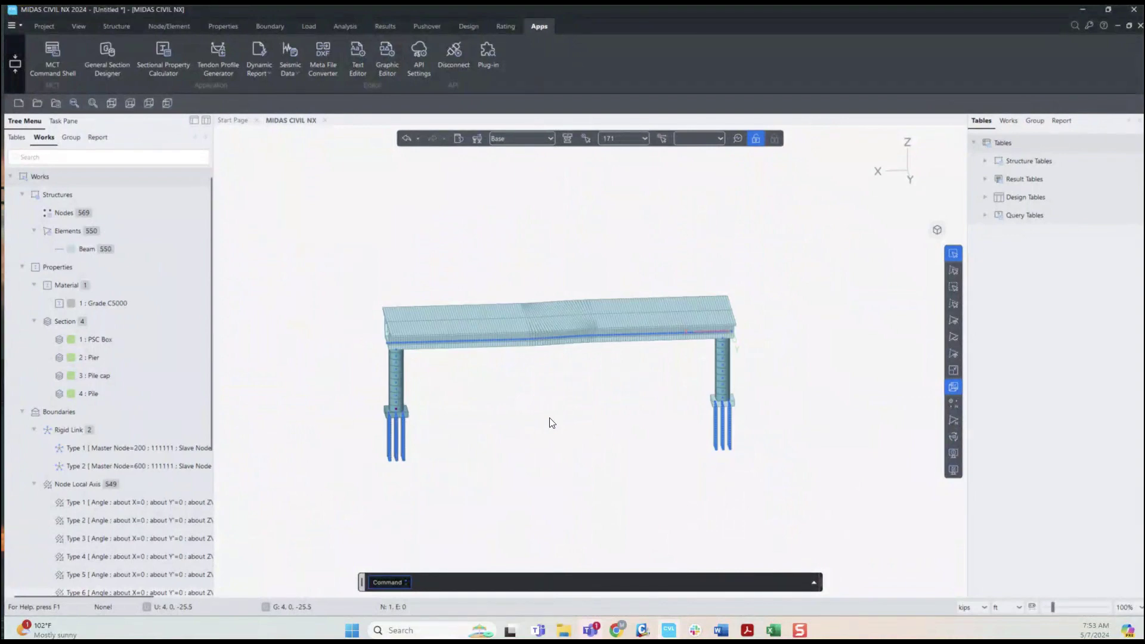